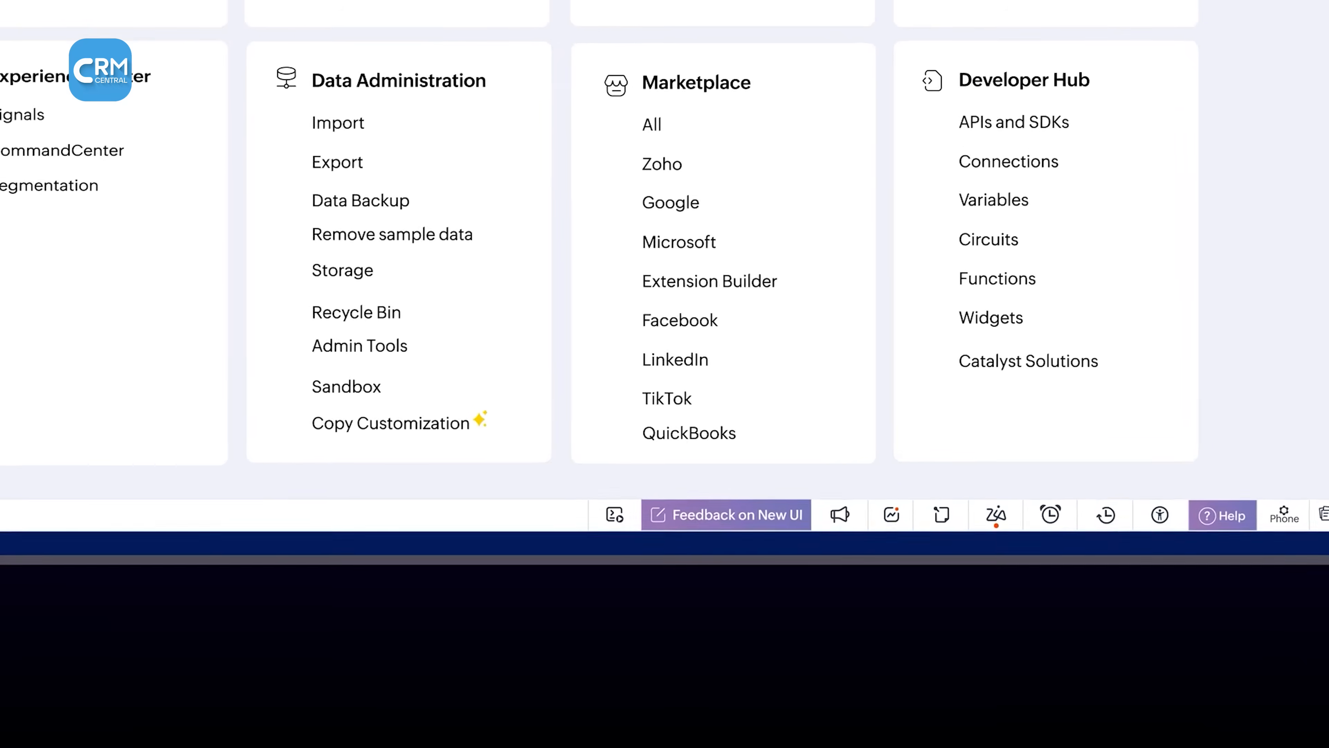
Install the QuickBooks extension from the marketplace setup and authorize its connection to Zoho CRM.
{"action": "left_click", "coordinate": [709, 428]}
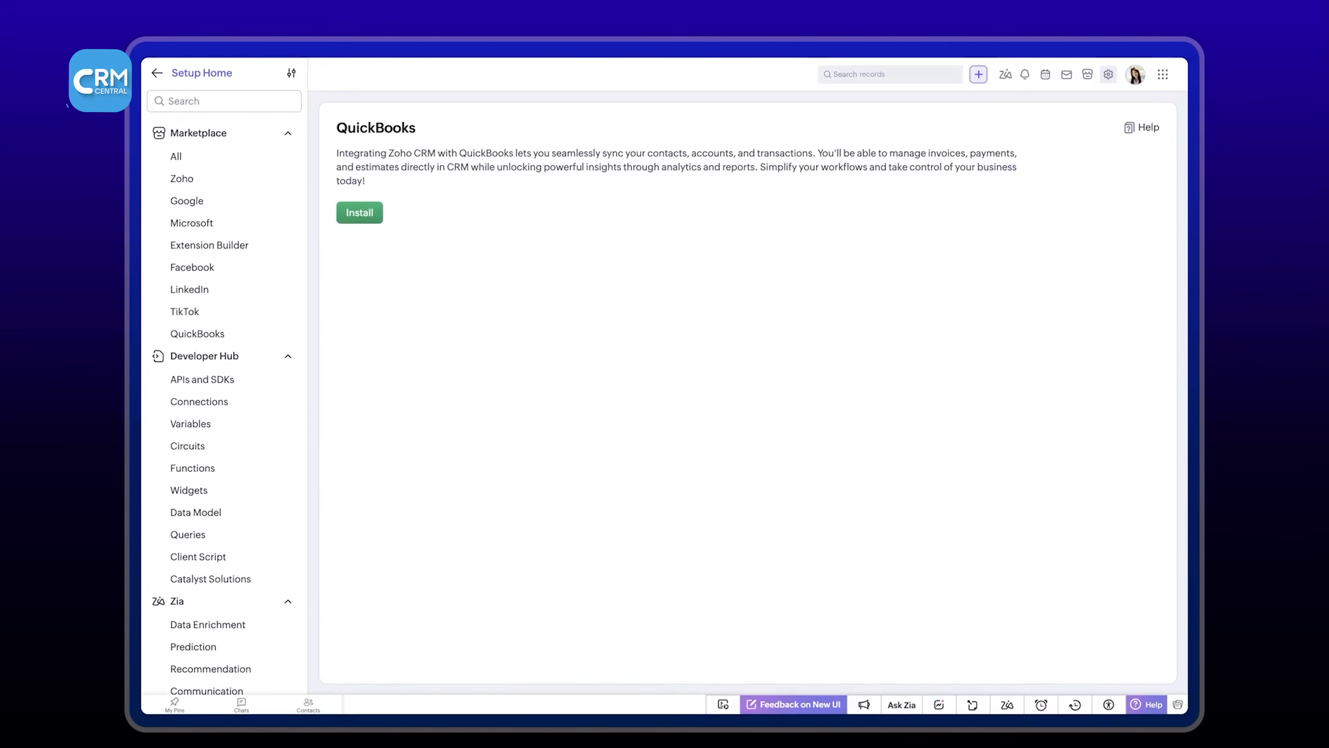
{"action": "left_click", "coordinate": [366, 214]}
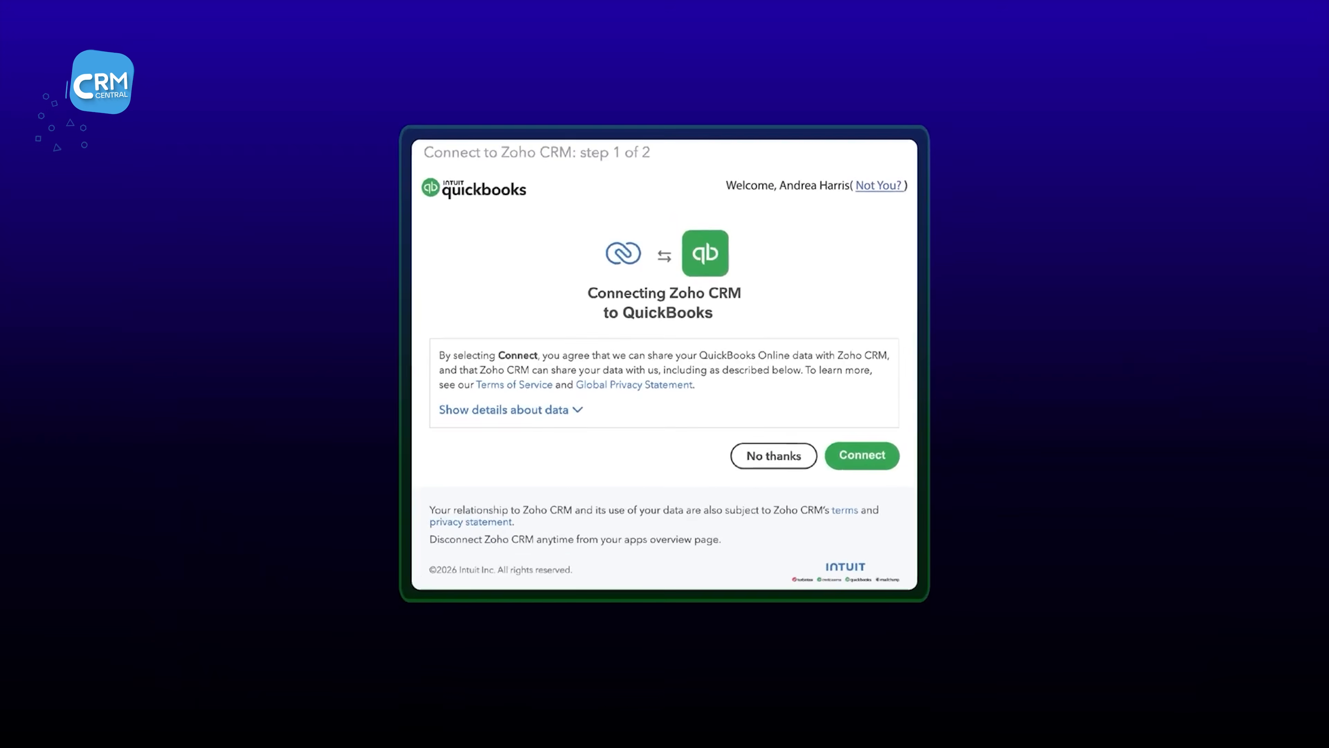
{"action": "left_click", "coordinate": [892, 465]}
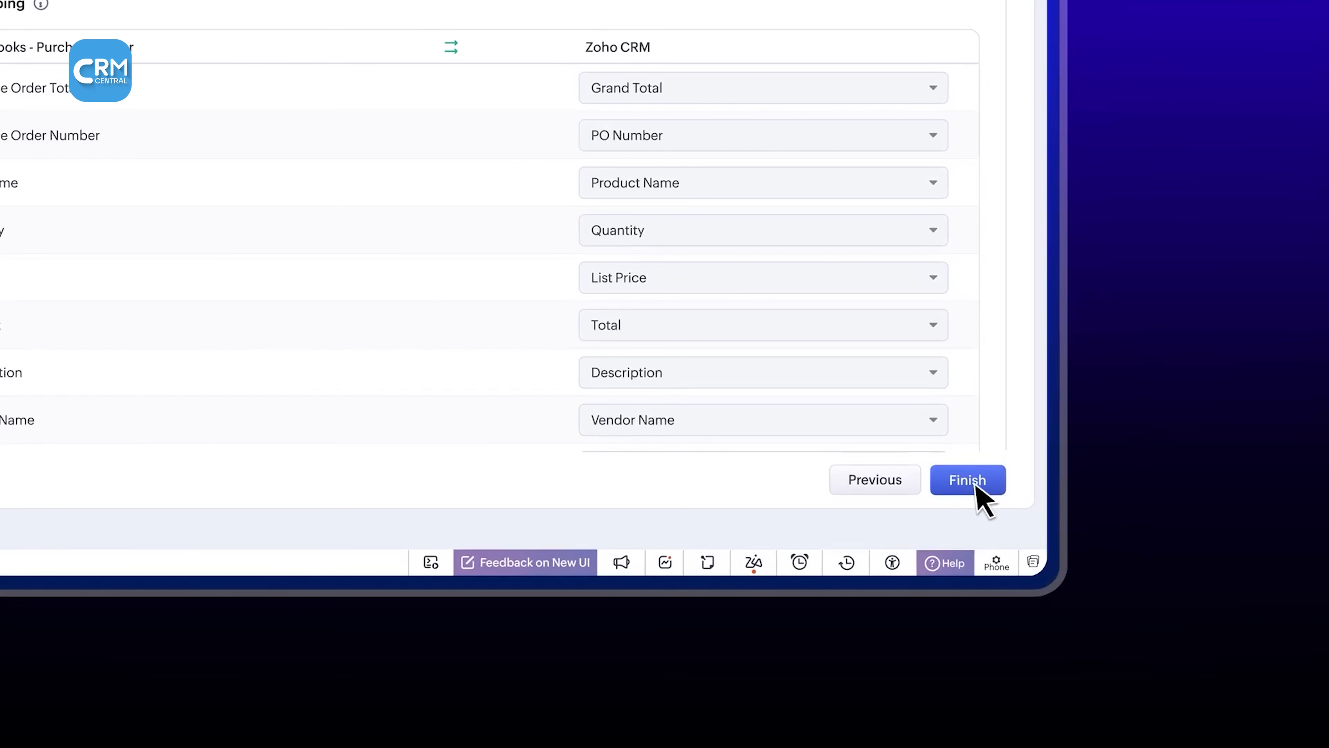
Save the QuickBooks sync settings and field mappings for Contacts / Accounts, Vendors, Products, Quotes, Invoices and Purchase Orders, and finish the configuration.
{"action": "left_click", "coordinate": [969, 479]}
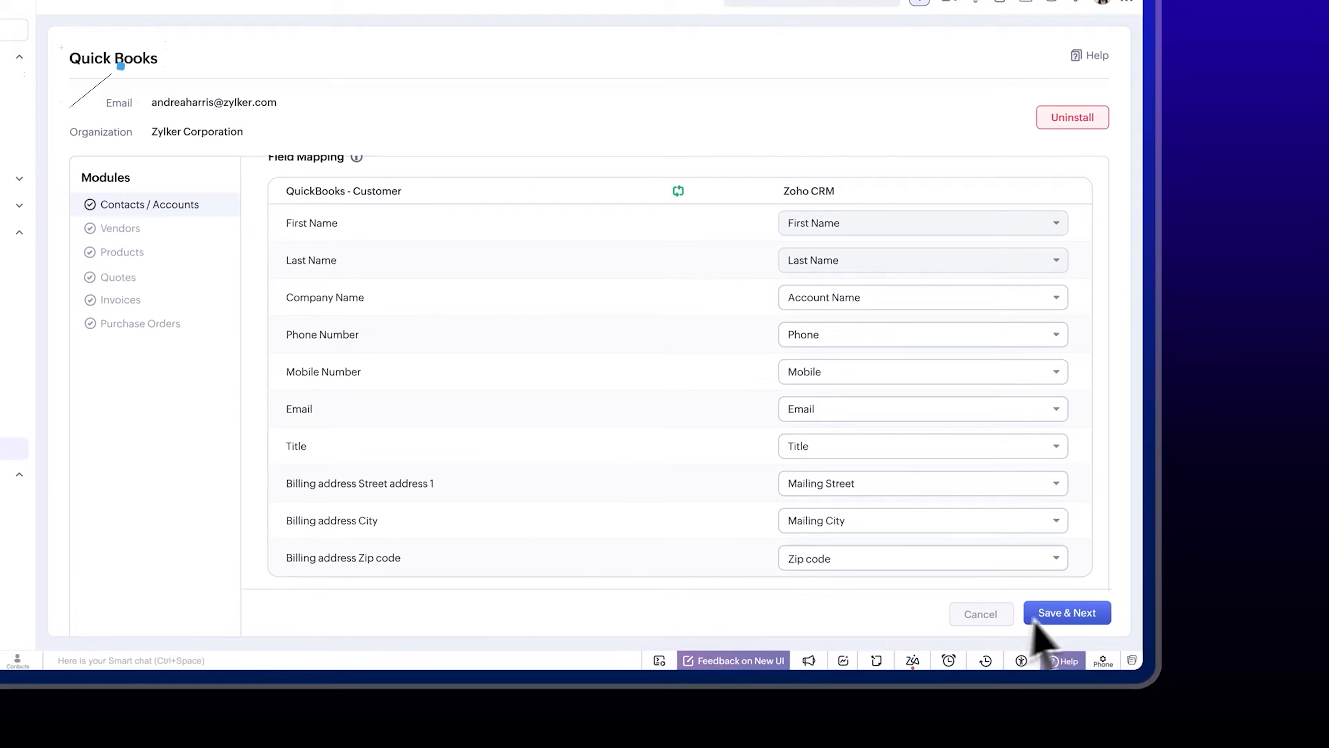
{"action": "left_click", "coordinate": [1118, 604]}
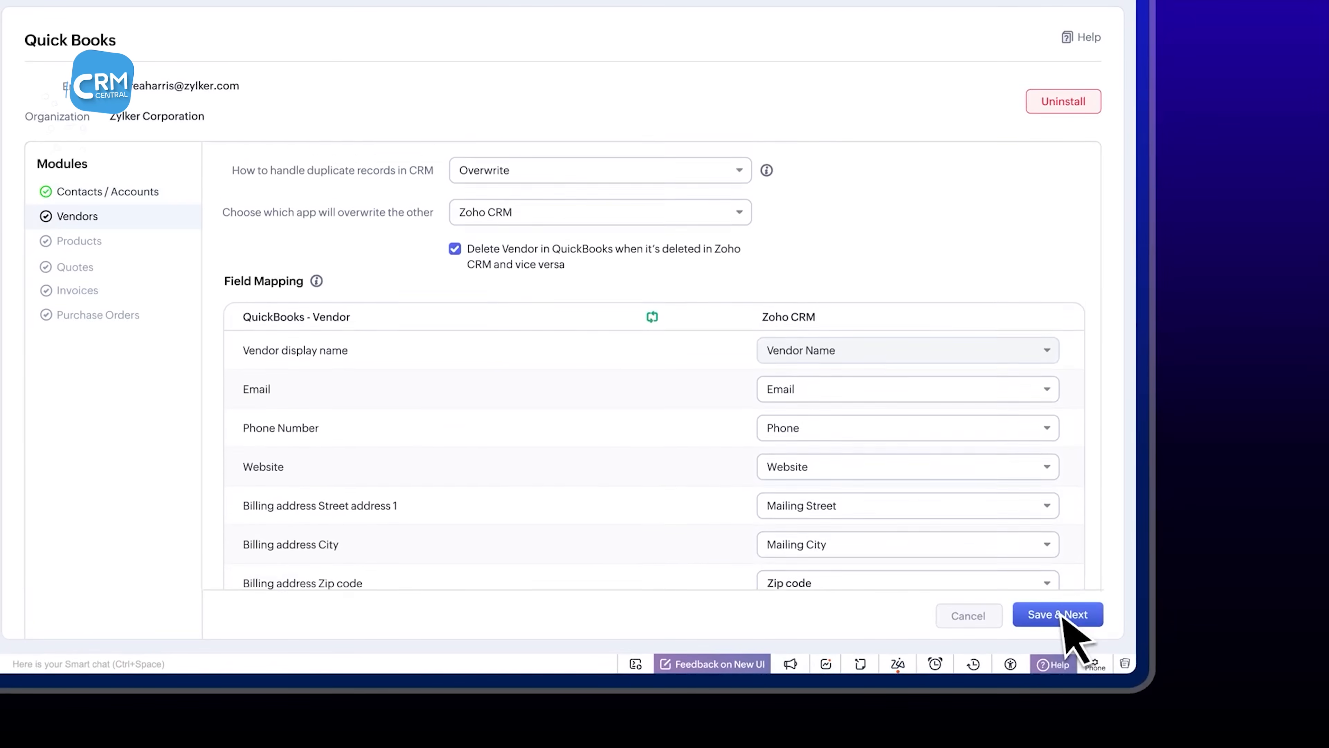
{"action": "left_click", "coordinate": [1062, 614]}
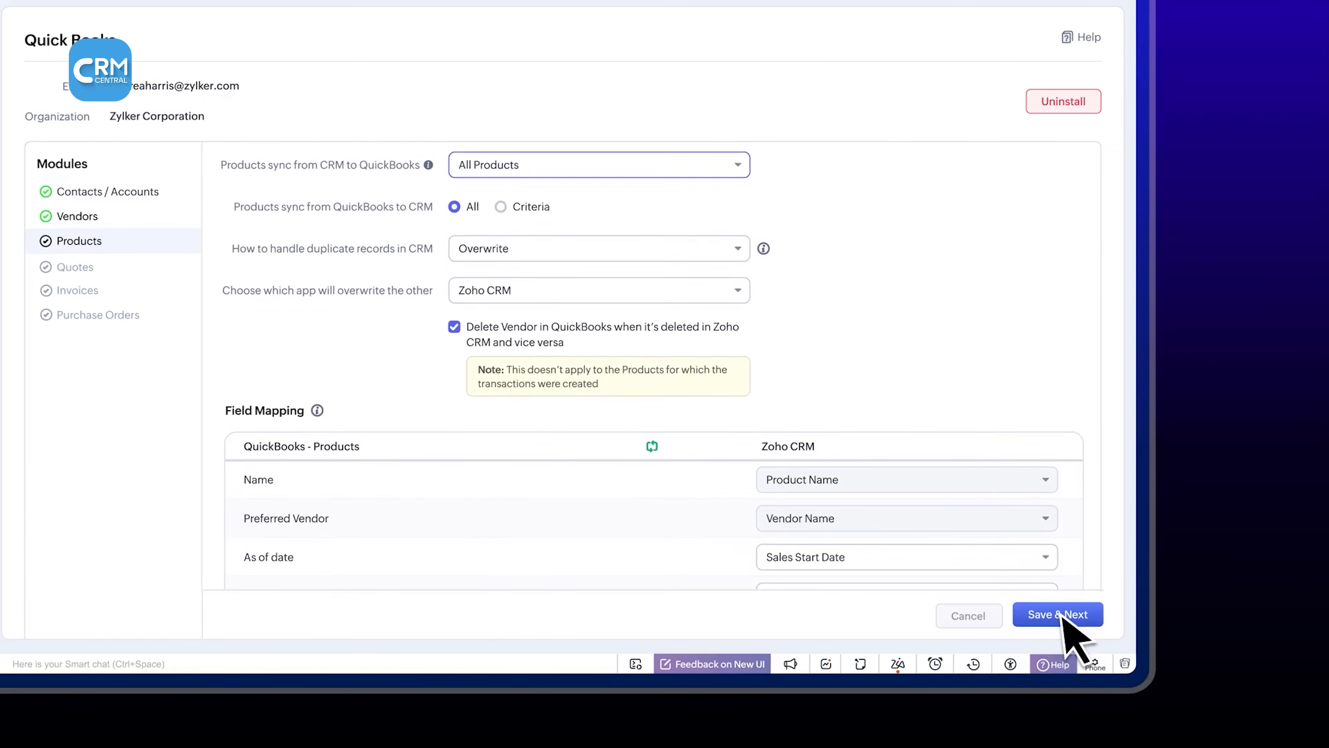
{"action": "left_click", "coordinate": [1062, 614]}
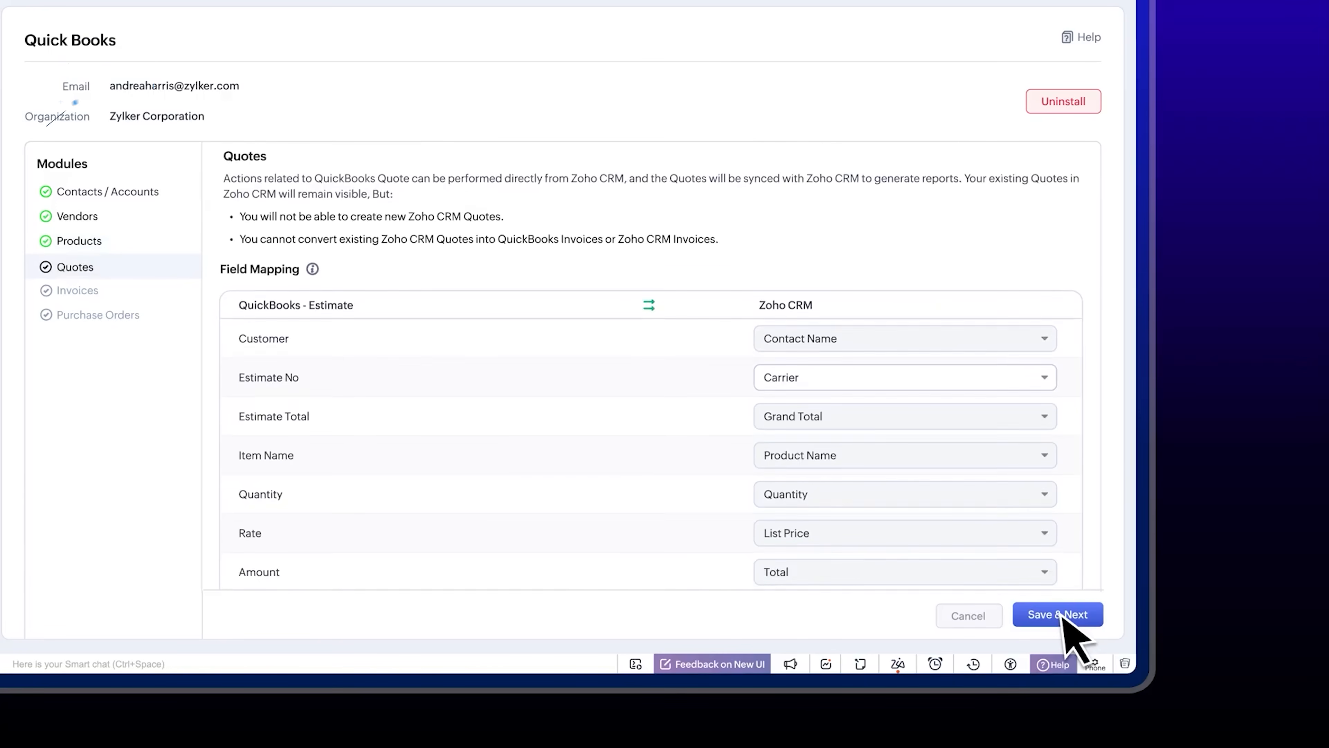
{"action": "left_click", "coordinate": [1062, 614]}
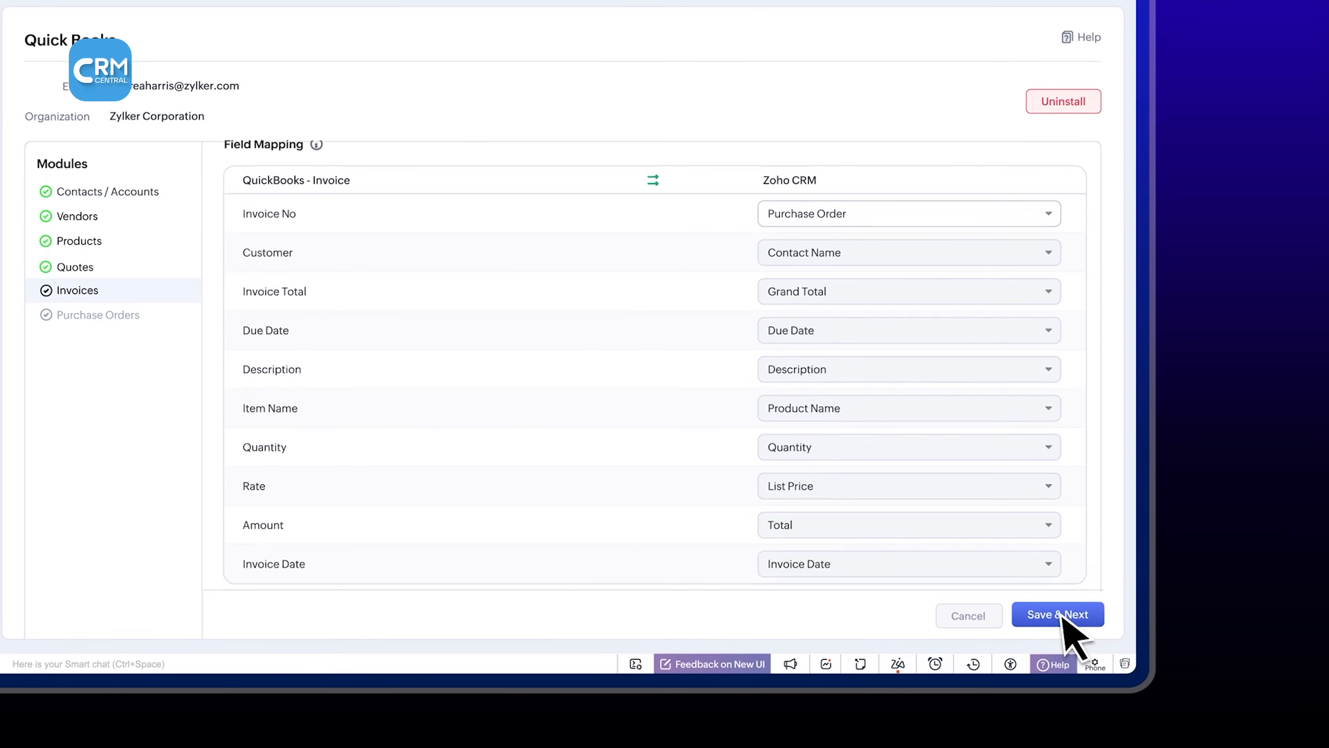
{"action": "left_click", "coordinate": [1062, 613]}
{"action": "left_click", "coordinate": [1062, 618]}
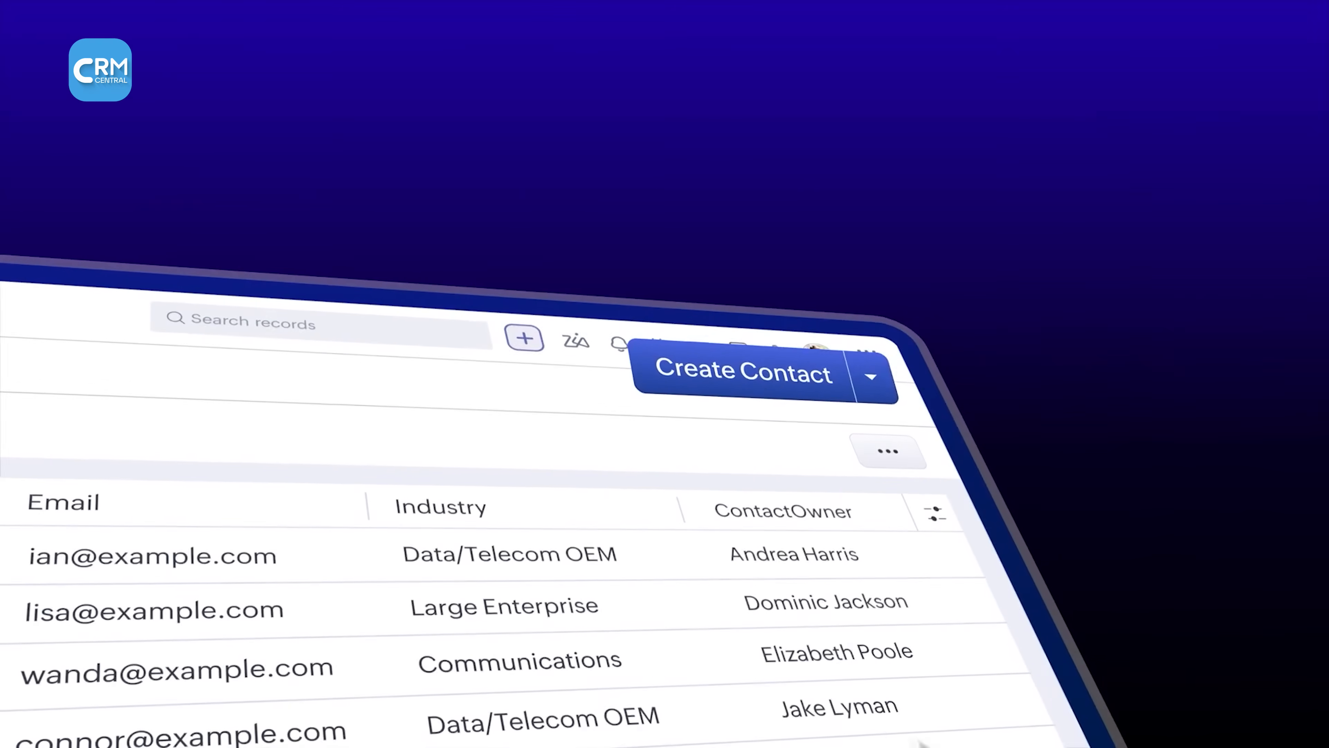
Create a contact with its name and the lead source Advertisement, and open the record's QuickBooks link.
{"action": "left_click", "coordinate": [784, 385]}
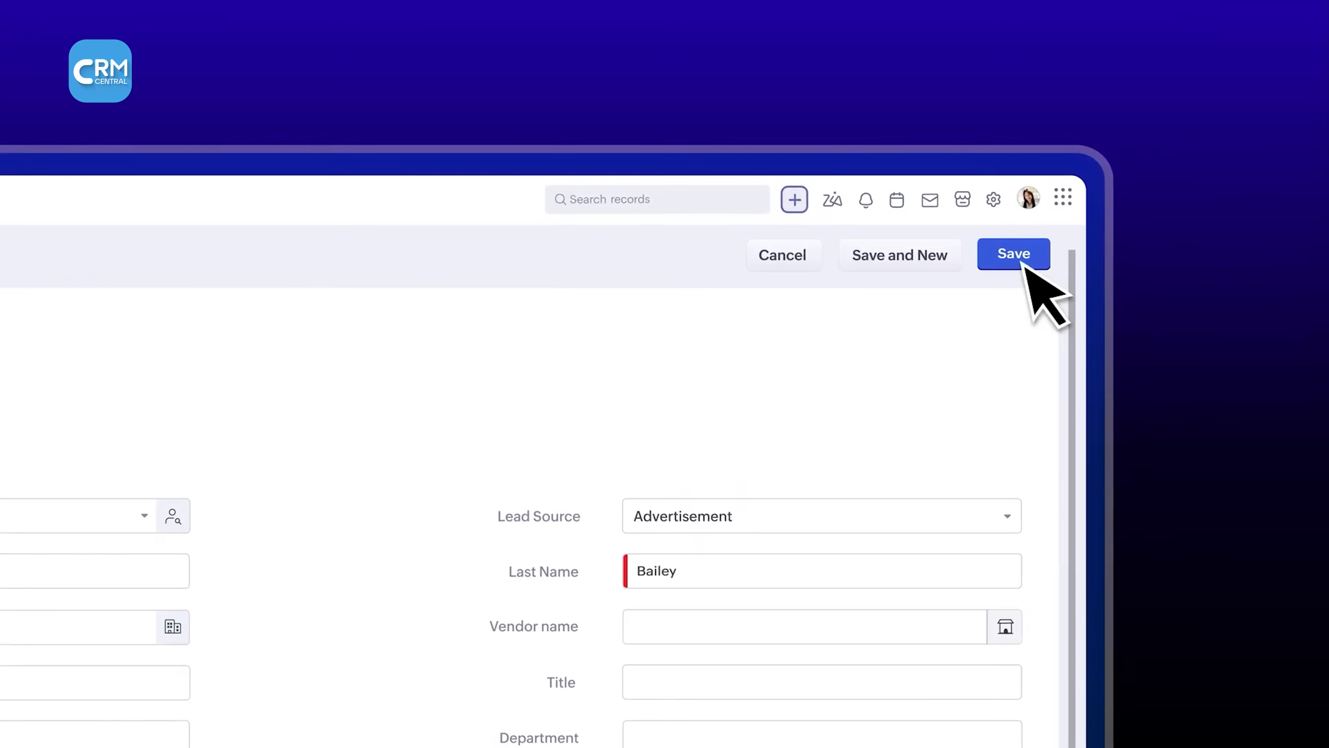
{"action": "left_click", "coordinate": [1023, 264]}
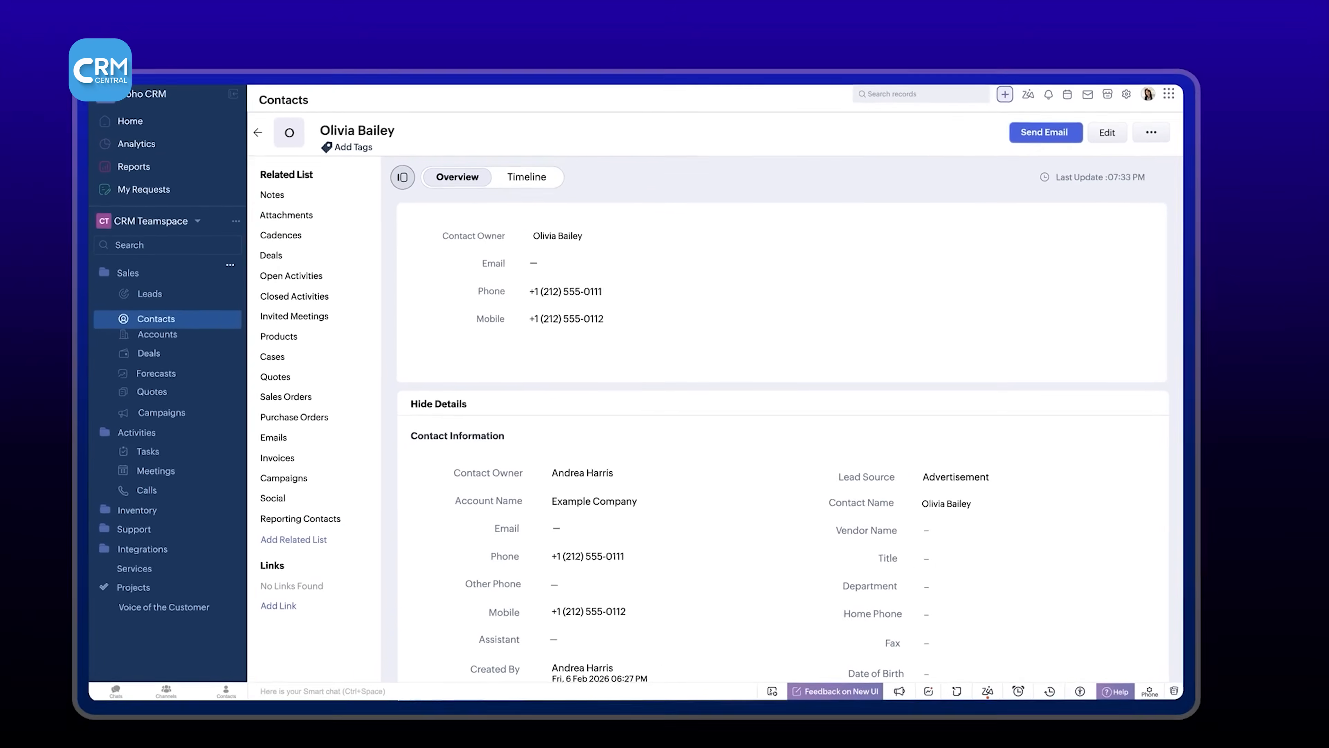
{"action": "scroll", "coordinate": [803, 422], "scroll_direction": "down", "scroll_amount": 3}
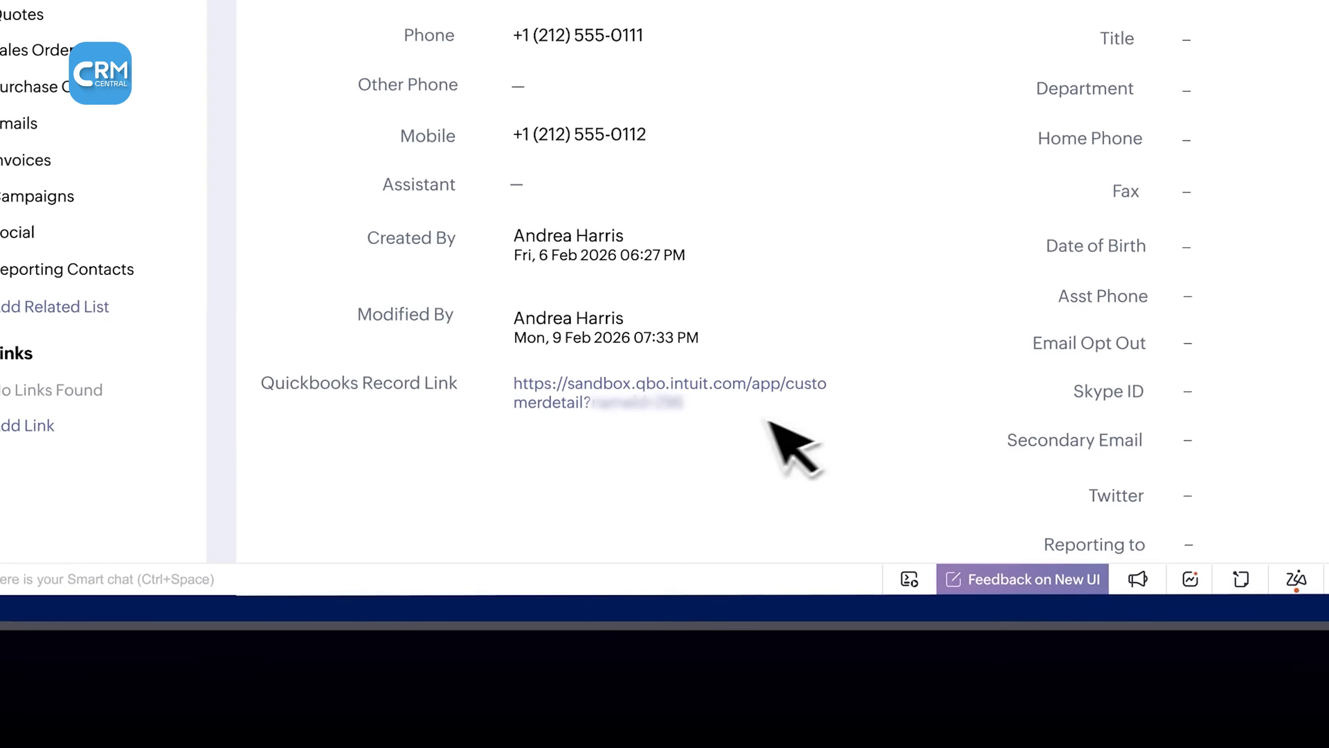
{"action": "left_click", "coordinate": [626, 403]}
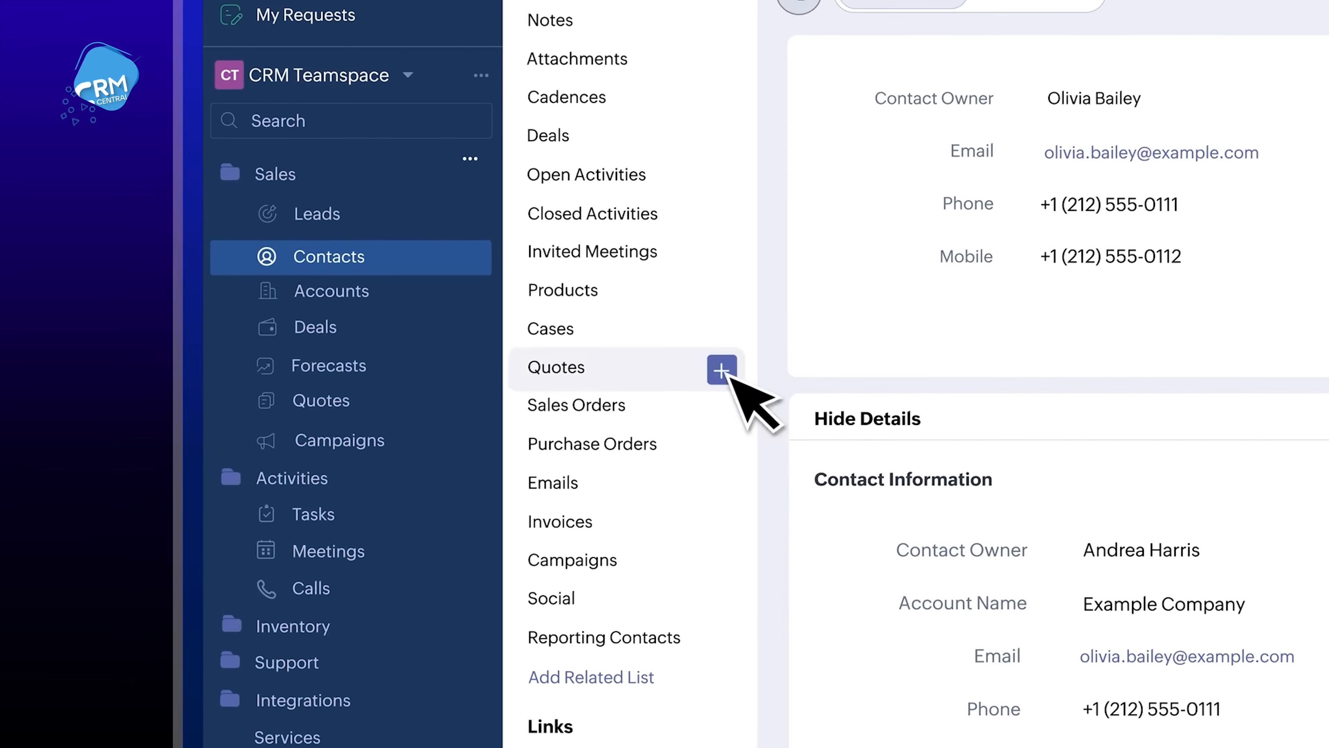
Create a quote from the contact as a QuickBooks estimate for 100 Desk Lamps at 35.00 with the Tucson (9.10%) tax rate, and send it.
{"action": "left_click", "coordinate": [726, 369]}
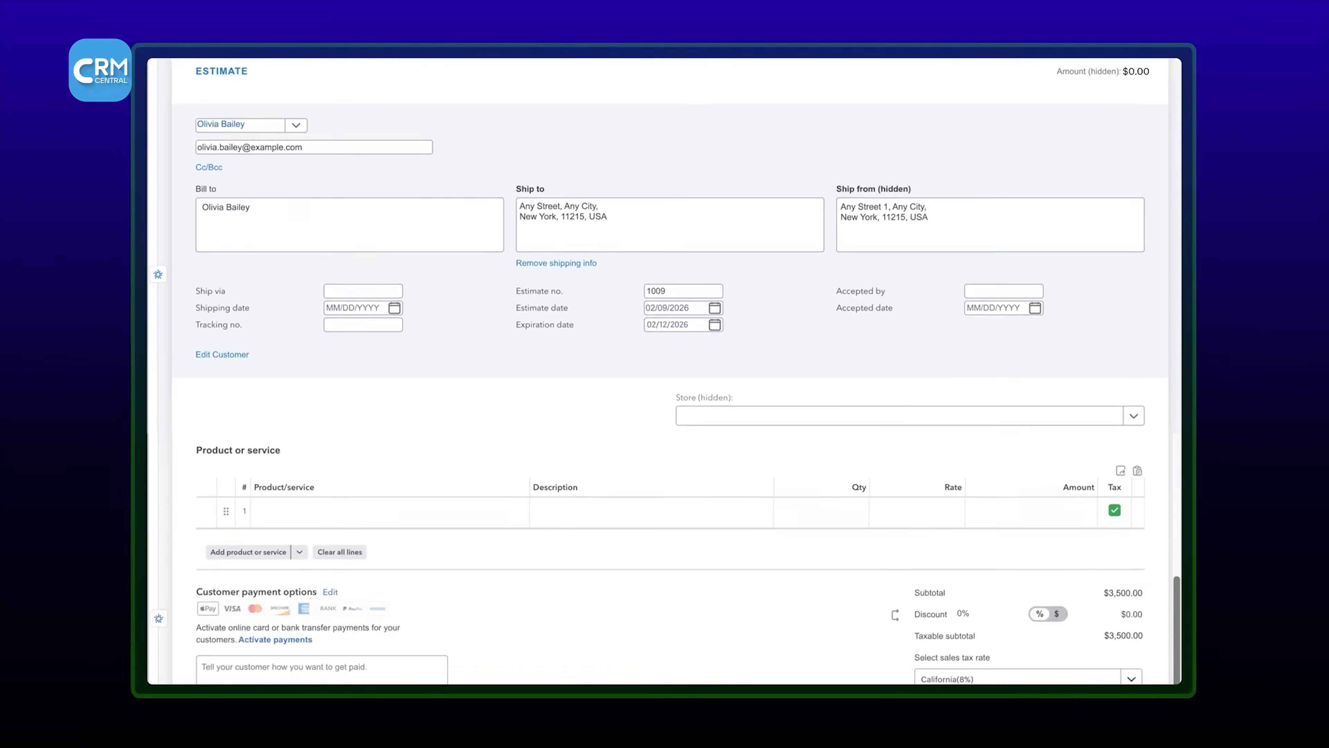
{"action": "scroll", "coordinate": [555, 485], "scroll_direction": "down", "scroll_amount": 6}
{"action": "left_click", "coordinate": [249, 308]}
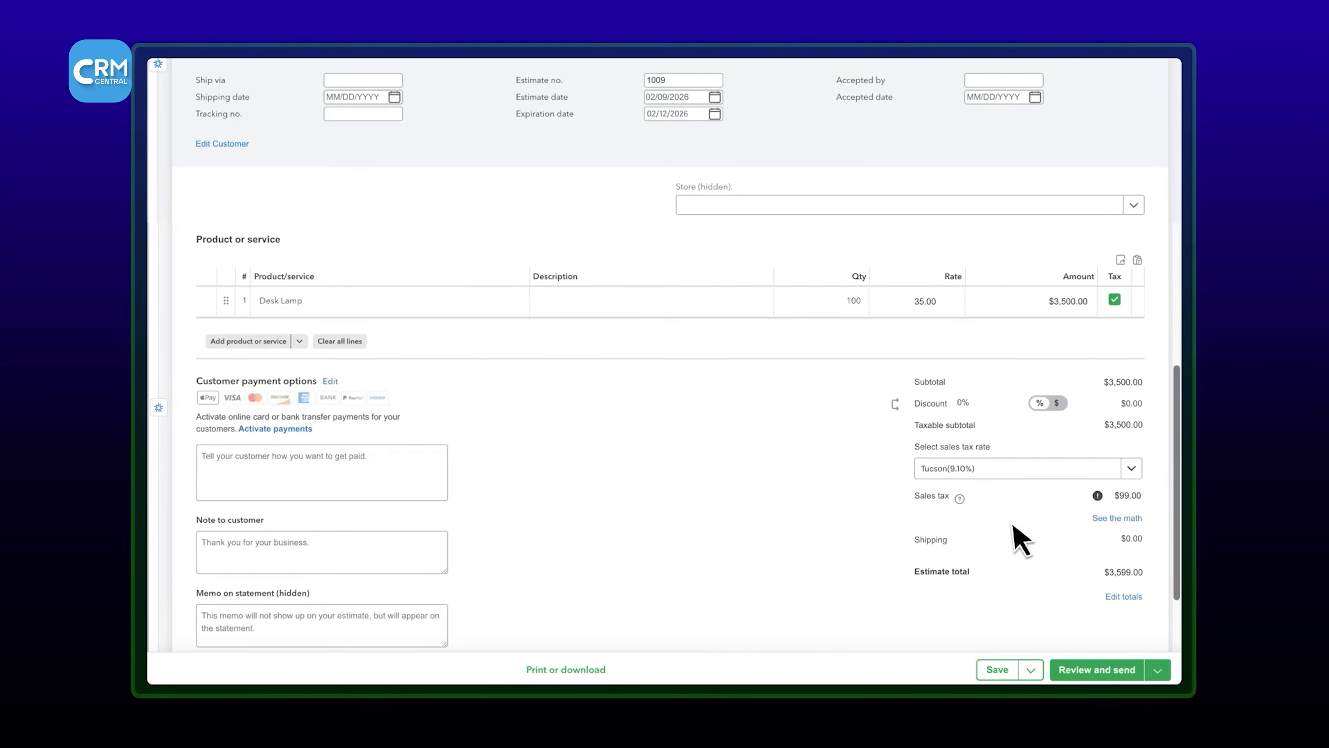
{"action": "left_click", "coordinate": [1111, 666]}
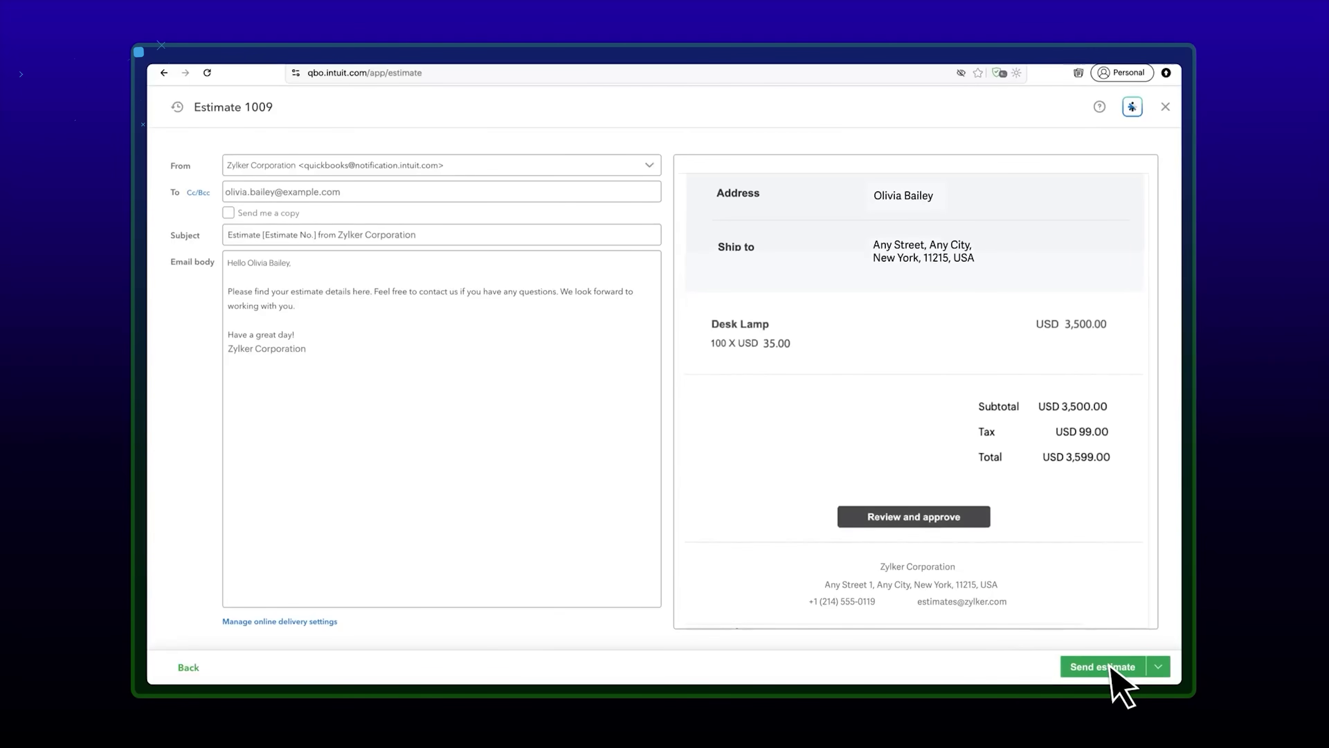
{"action": "left_click", "coordinate": [1110, 668]}
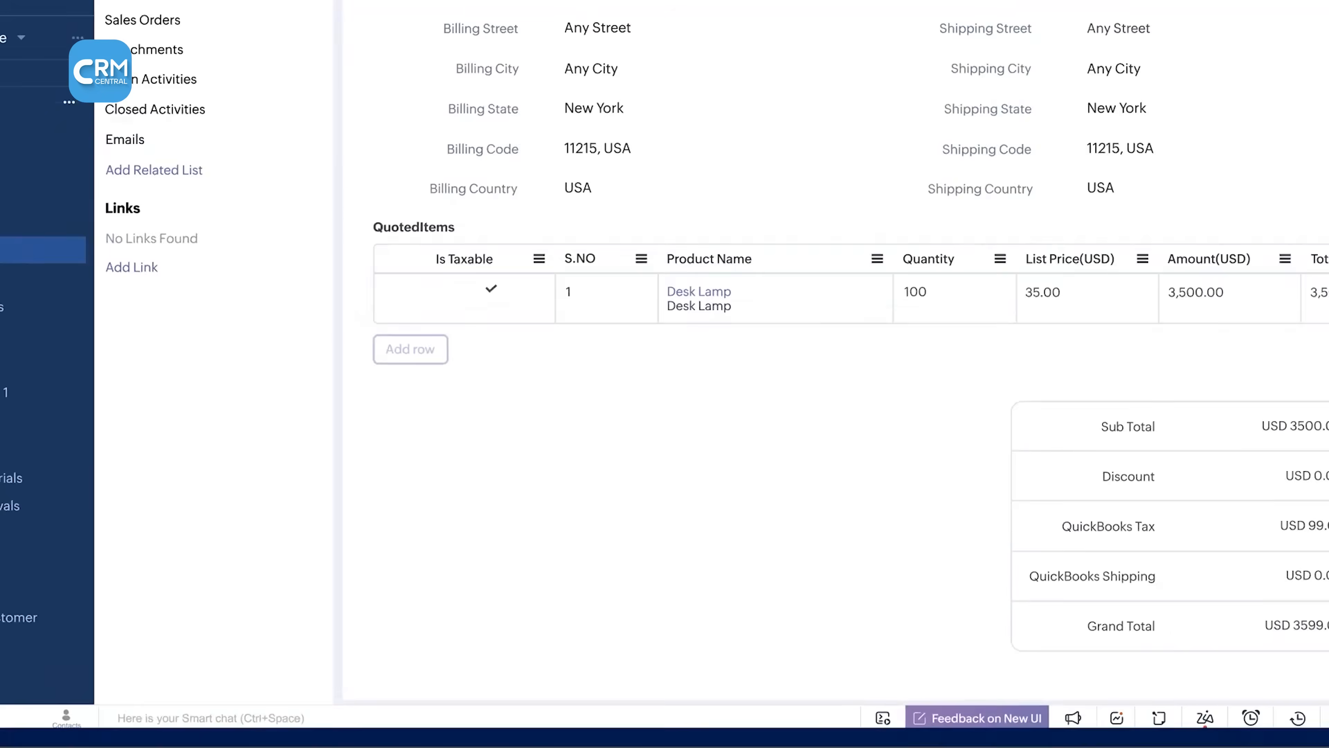
{"action": "scroll", "coordinate": [728, 272], "scroll_direction": "up", "scroll_amount": 5}
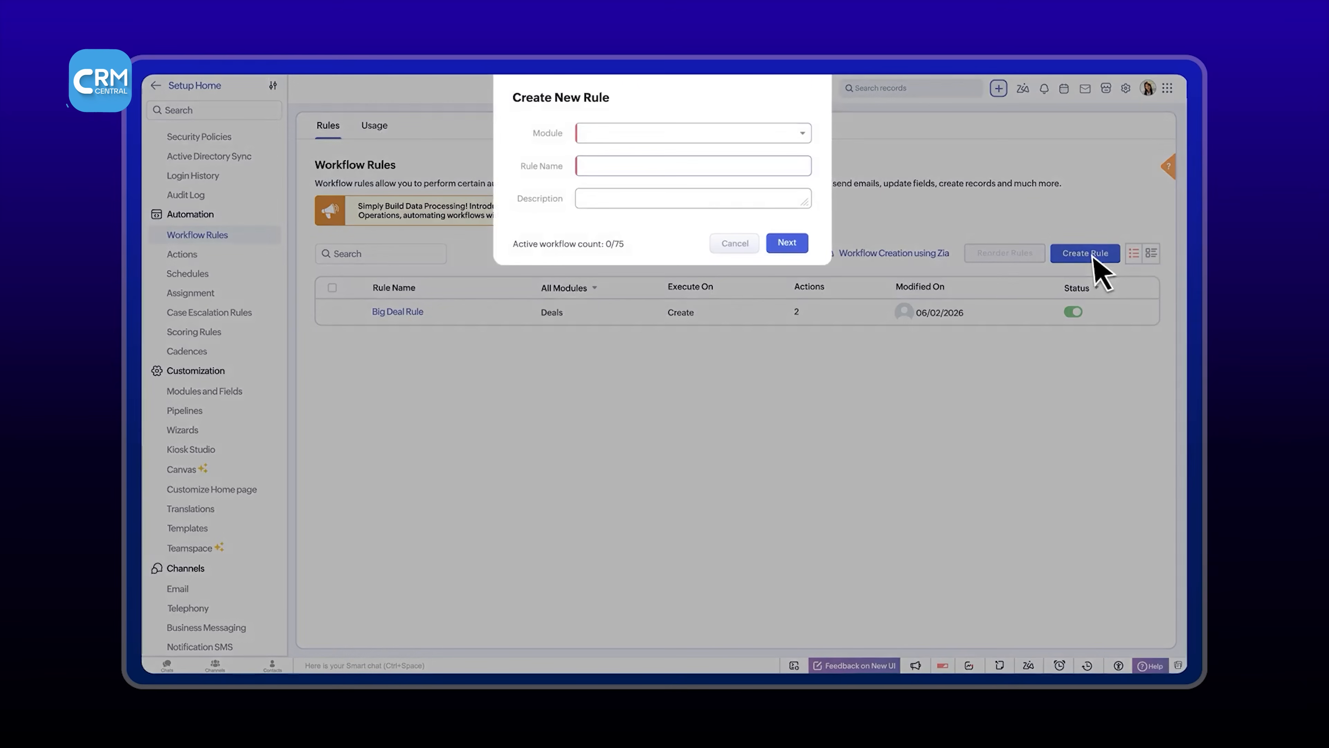
Create a Quotes workflow rule named Email Notification, based on the record action Create or Edit and repeated whenever a quote is edited.
{"action": "left_click", "coordinate": [628, 139]}
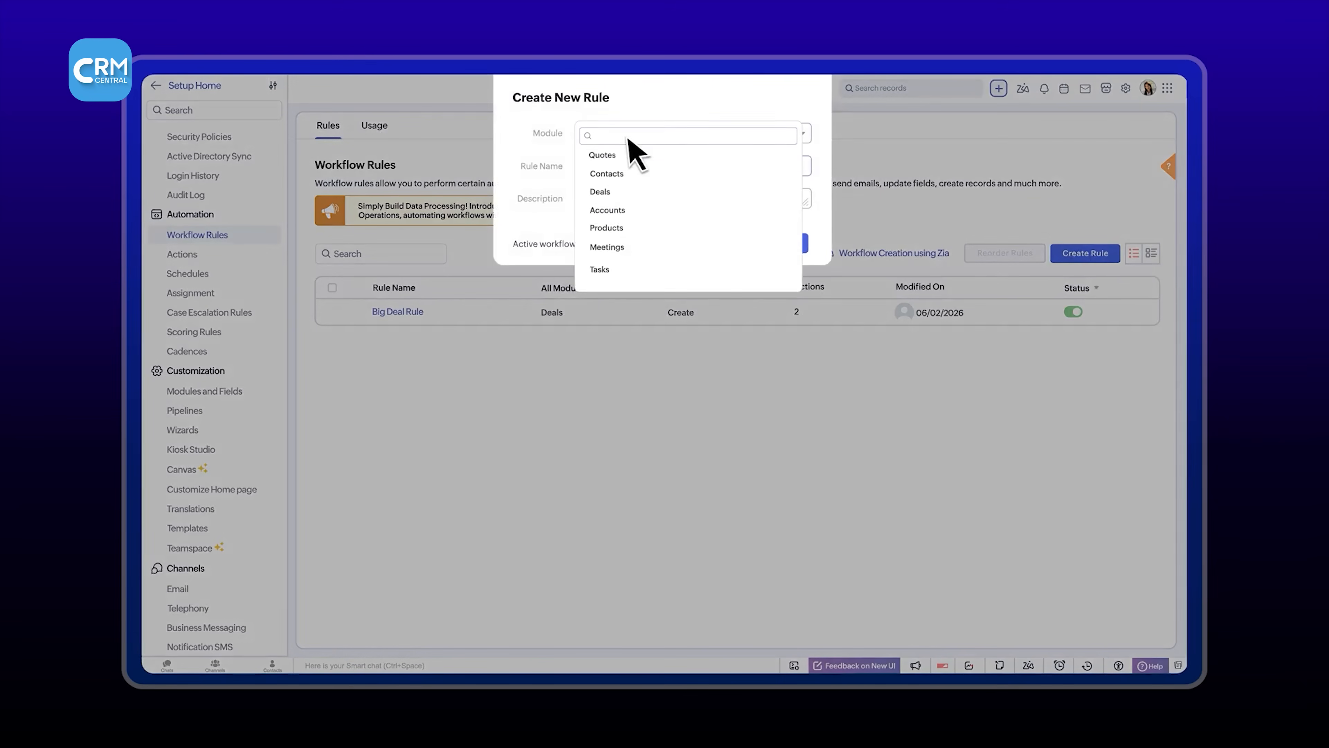
{"action": "left_click", "coordinate": [628, 162]}
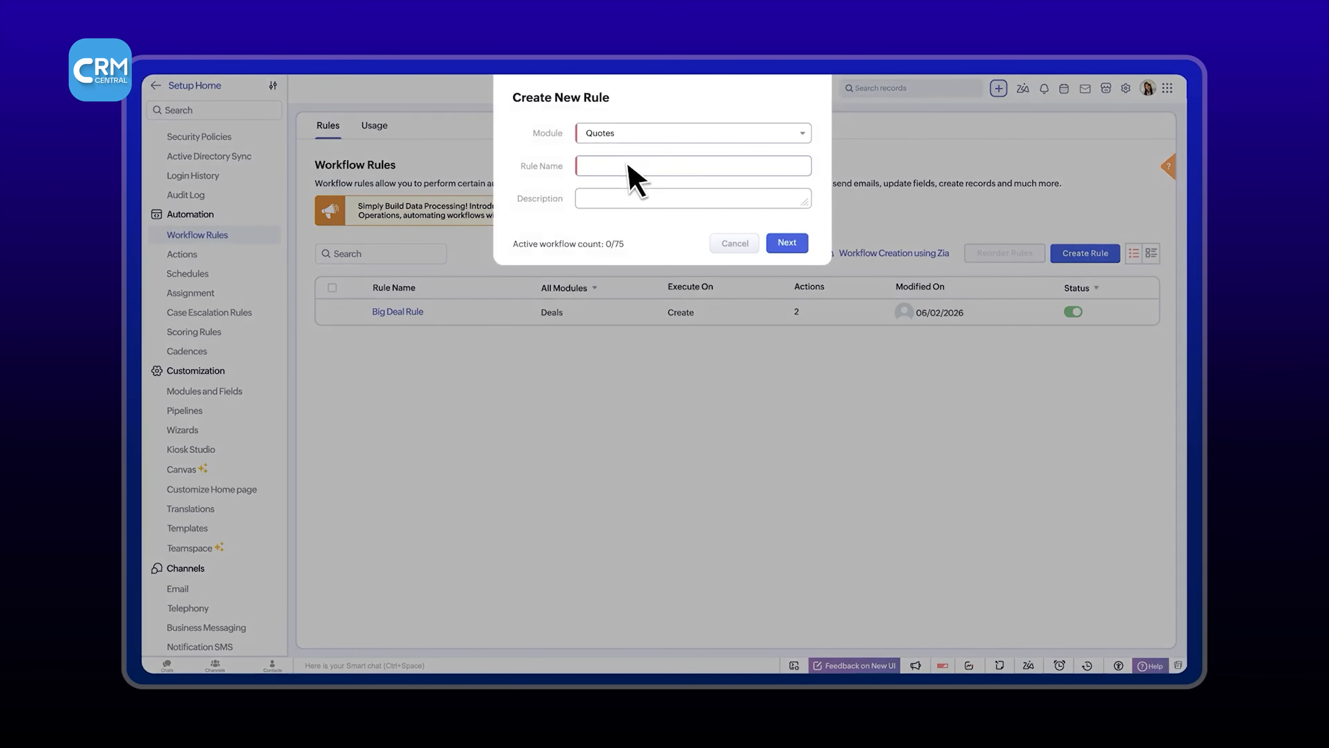
{"action": "left_click", "coordinate": [787, 242]}
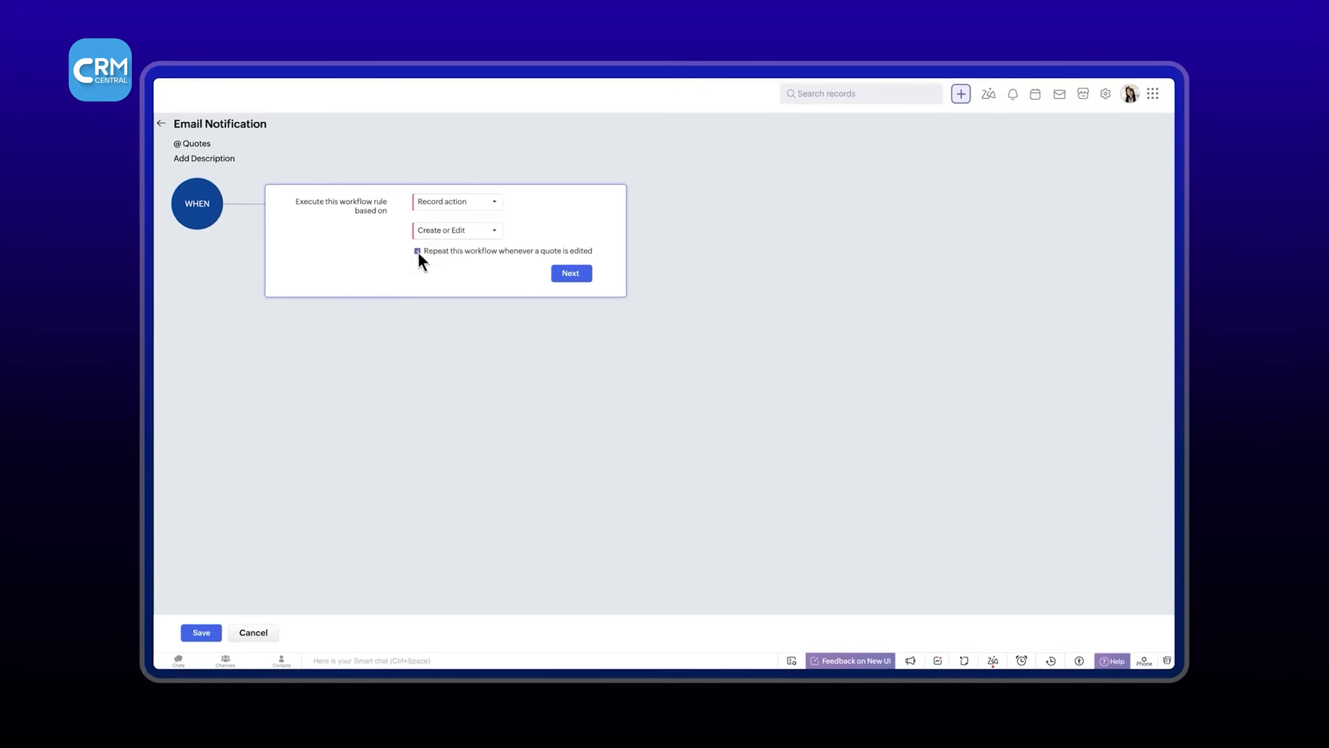
{"action": "left_click", "coordinate": [572, 276]}
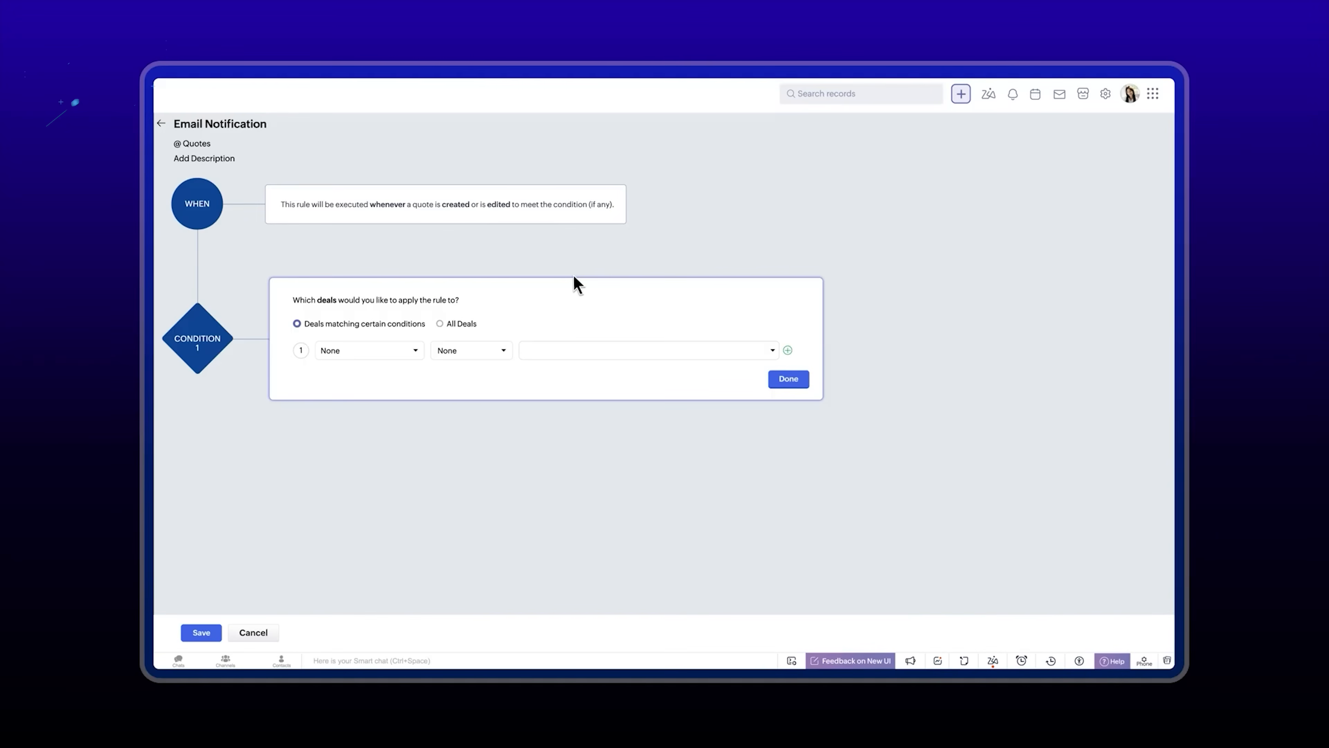
Set the workflow condition to Quote Stage is Accepted.
{"action": "left_click", "coordinate": [371, 351]}
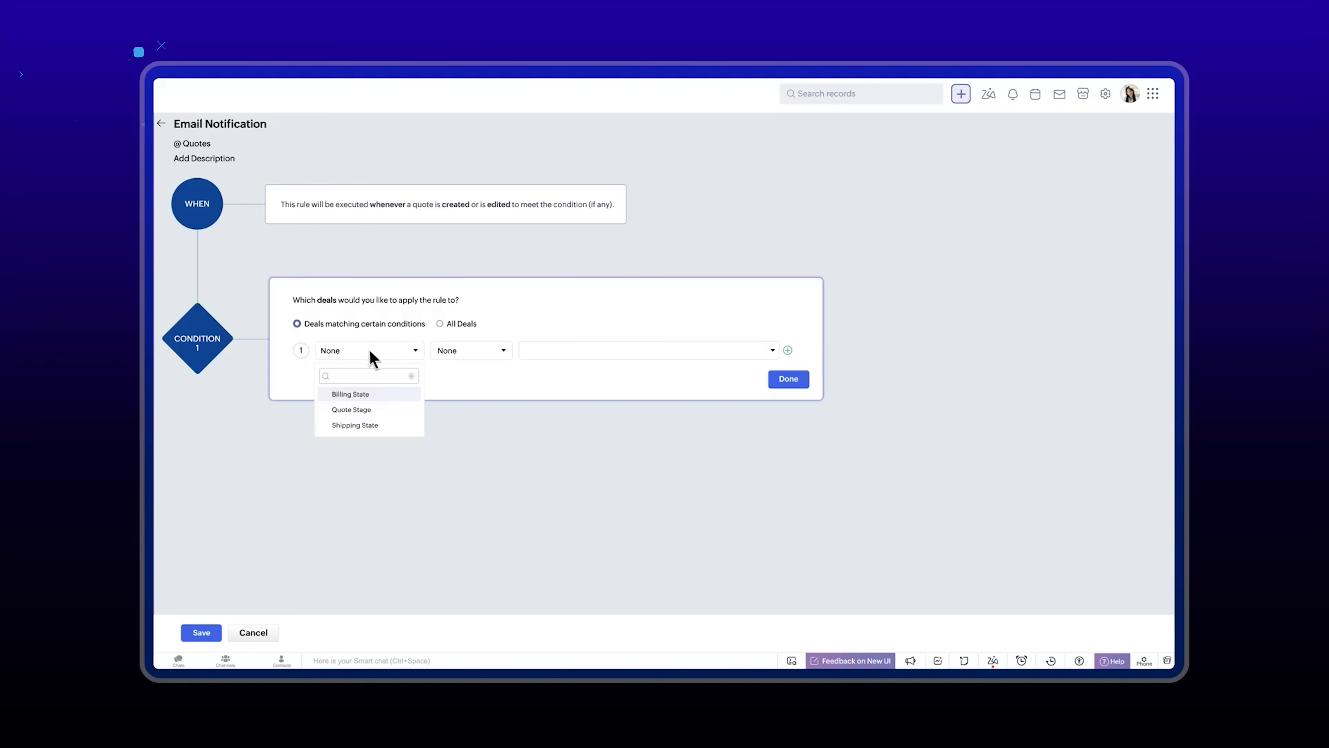
{"action": "left_click", "coordinate": [371, 409]}
{"action": "left_click", "coordinate": [453, 411]}
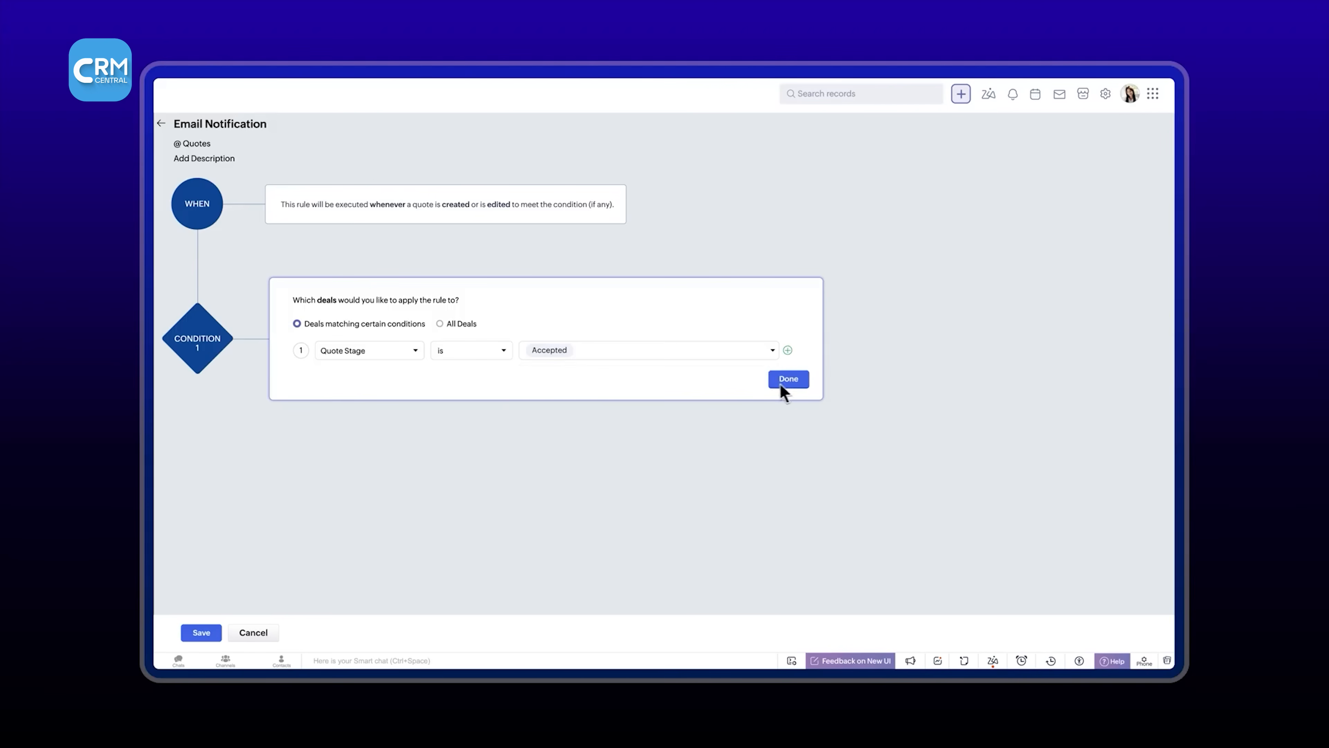
{"action": "left_click", "coordinate": [789, 381]}
Add an instant email notification named Notify Owner to the Owner, using the Notify Owner template, as a Single Mass Email at Best Time to Email.
{"action": "left_click", "coordinate": [361, 422]}
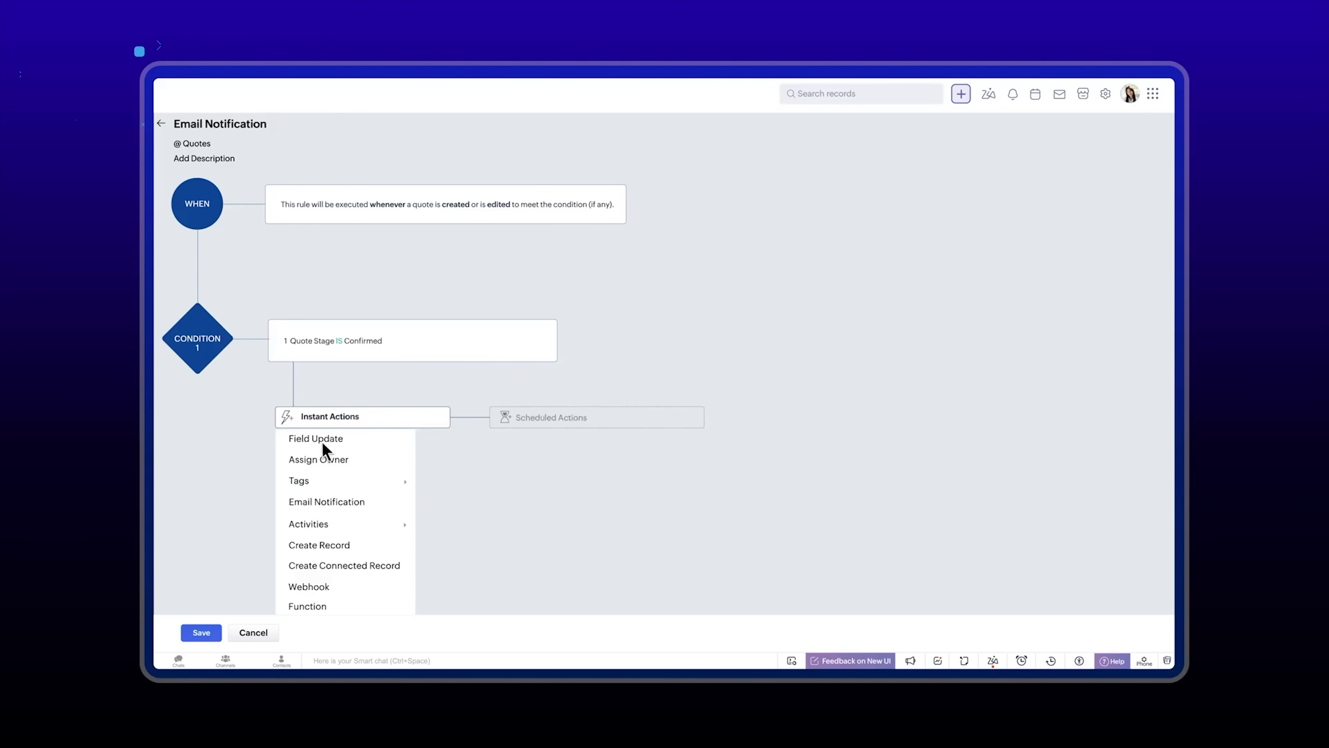
{"action": "left_click", "coordinate": [321, 503]}
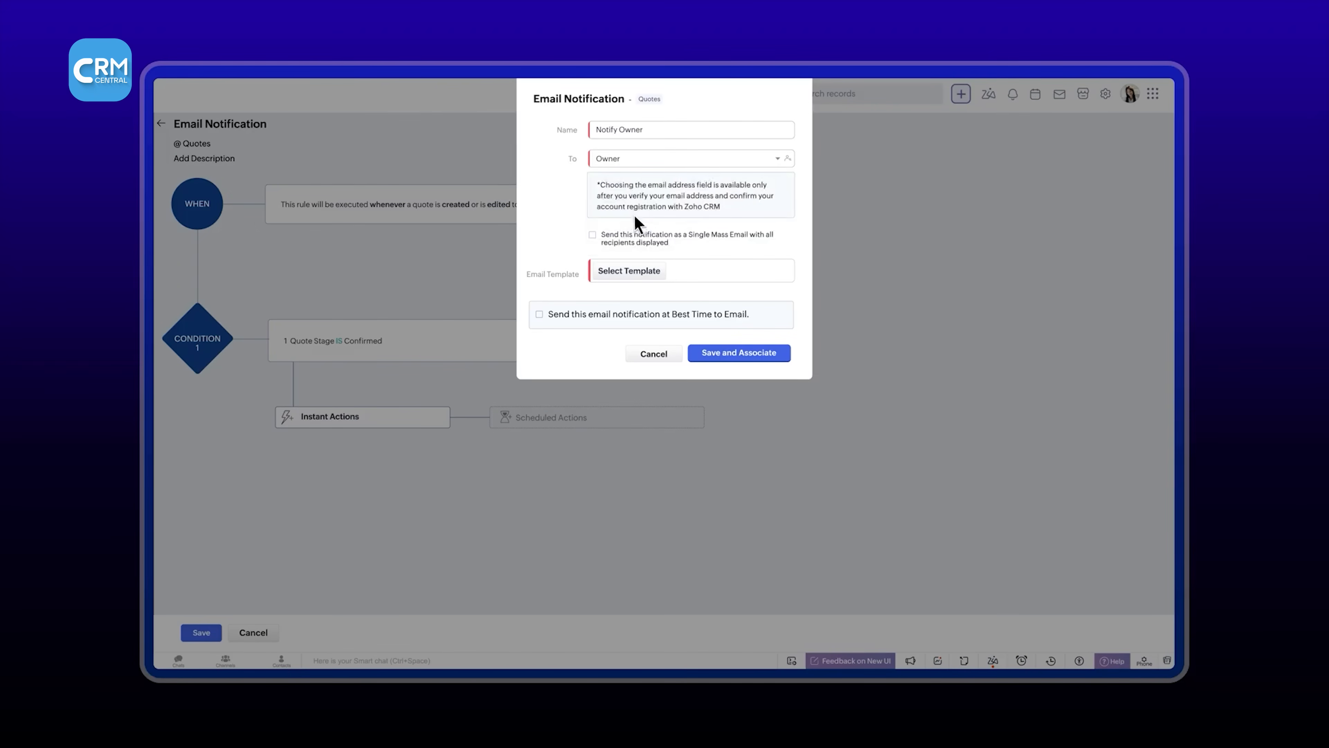
{"action": "left_click", "coordinate": [539, 313]}
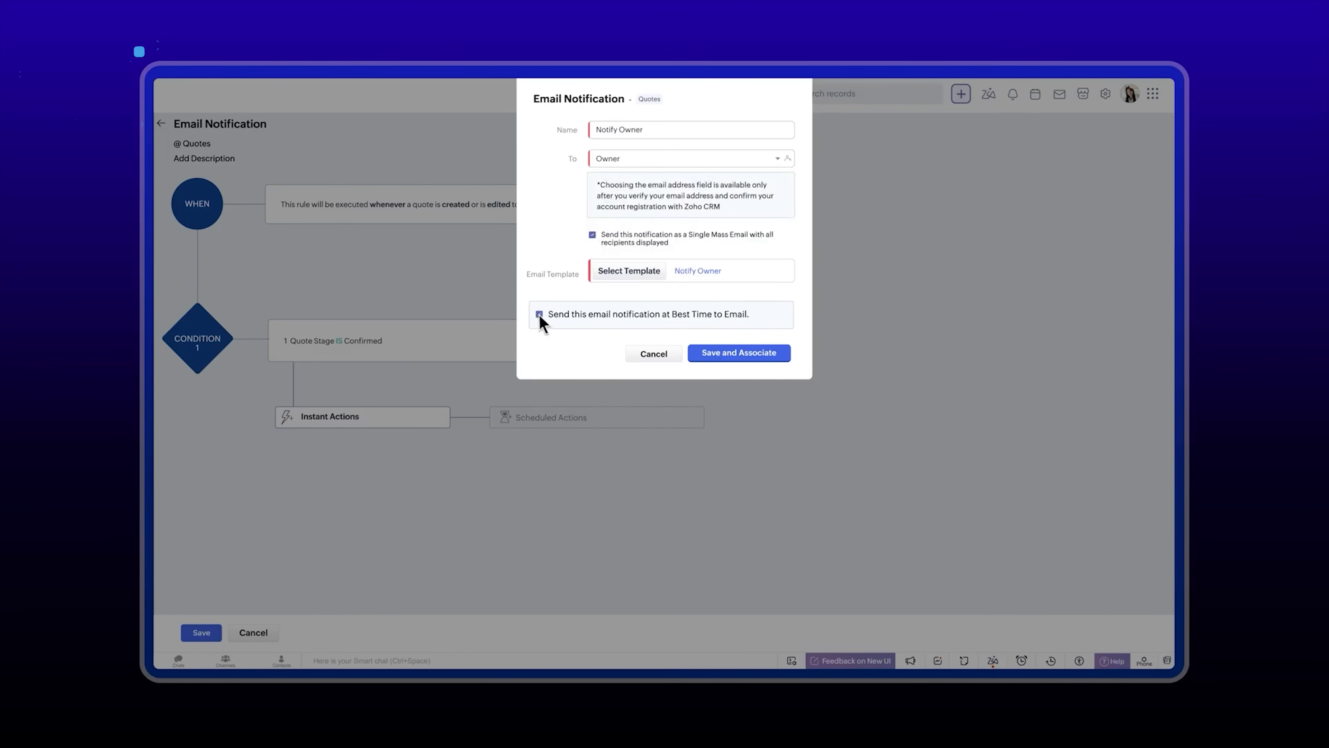
{"action": "left_click", "coordinate": [738, 353]}
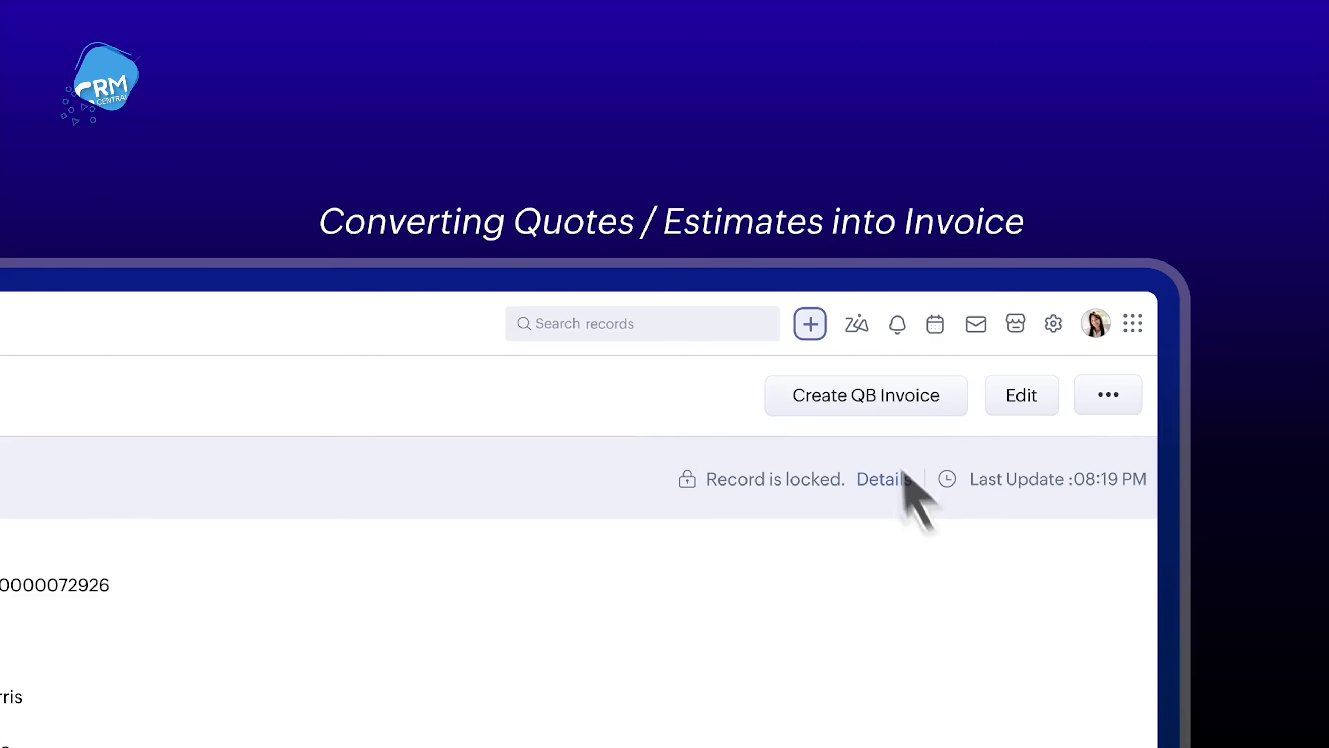
Convert the accepted quote into a QuickBooks invoice and send it to the customer.
{"action": "left_click", "coordinate": [863, 408]}
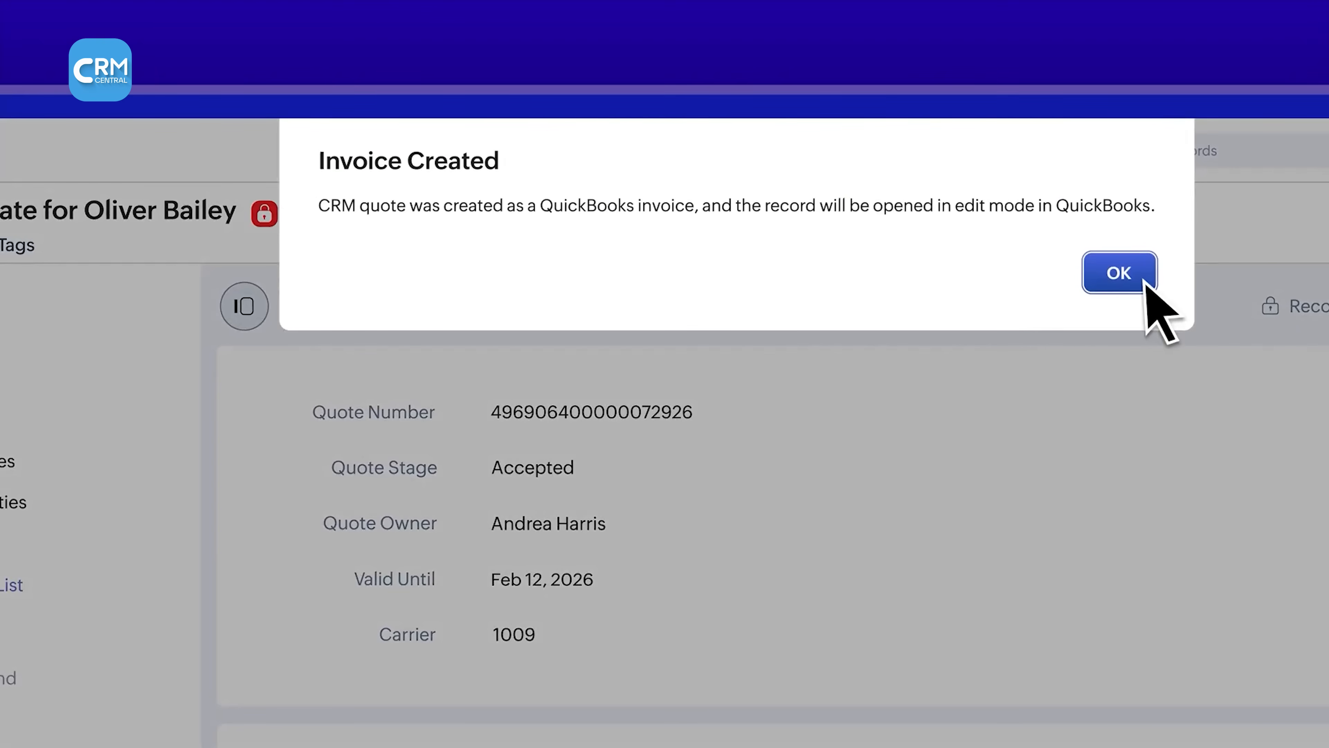
{"action": "left_click", "coordinate": [1146, 283]}
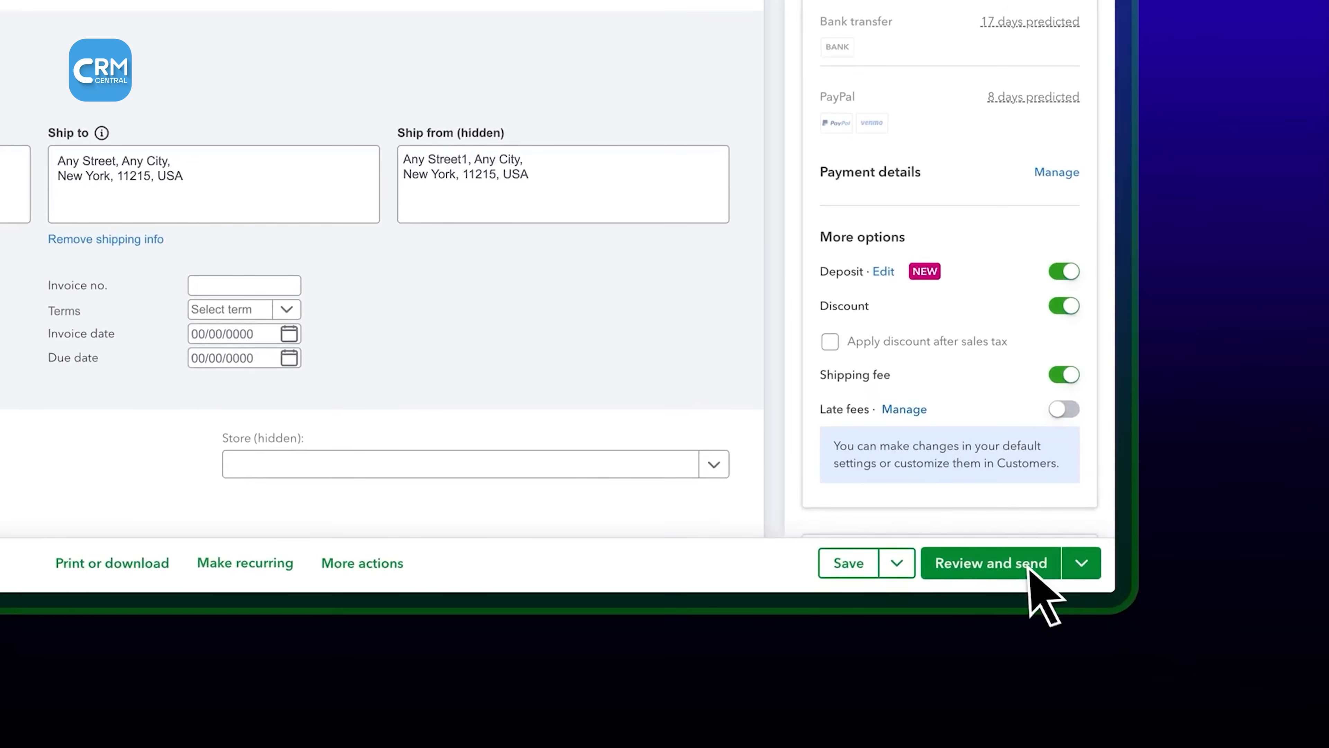
{"action": "left_click", "coordinate": [1128, 657]}
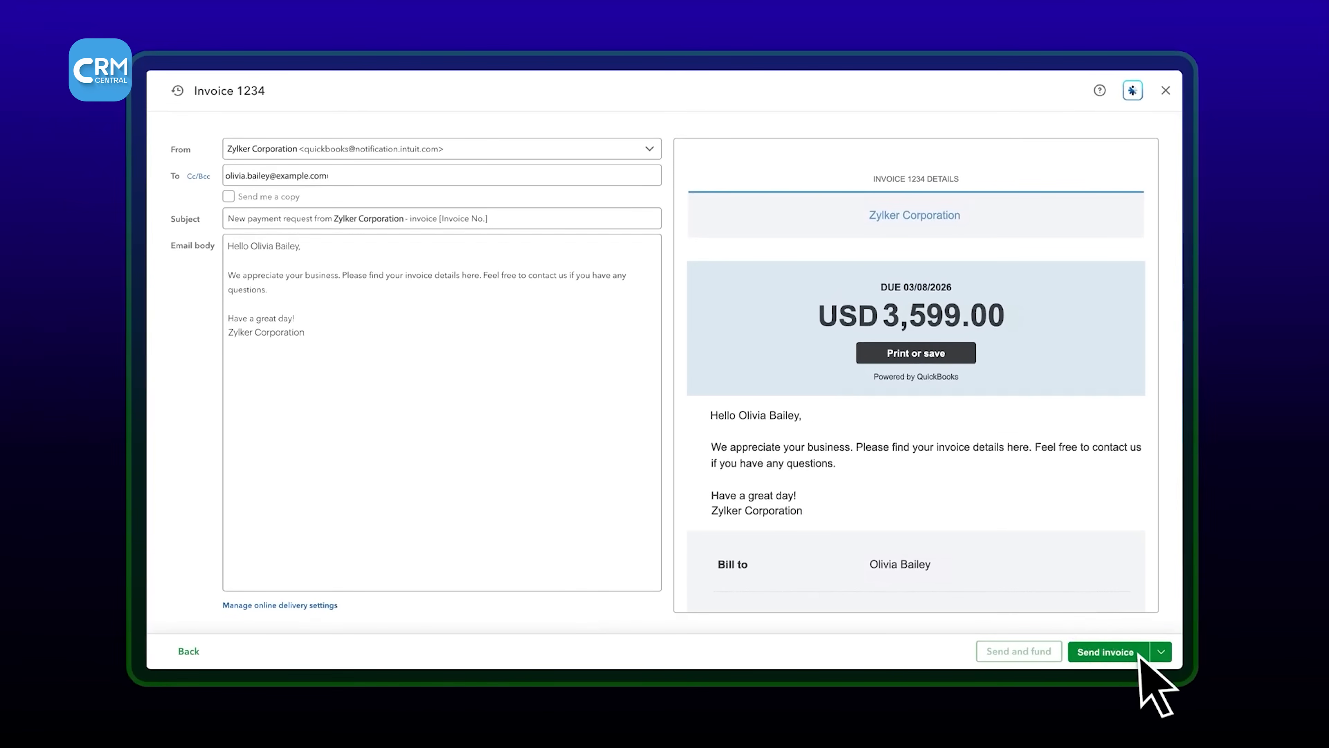
{"action": "left_click", "coordinate": [1105, 652]}
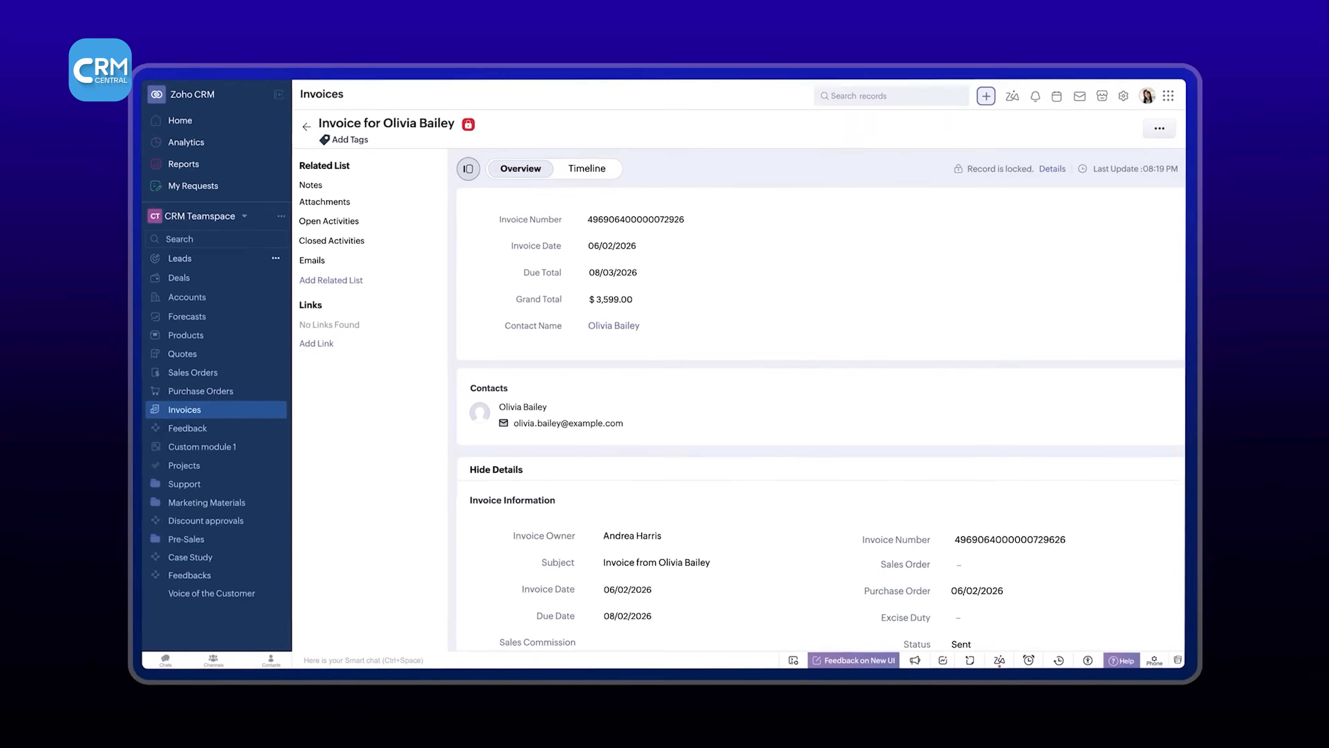
Review the synced invoice's details in Zoho CRM and open the invoice from the contact's related Invoices list.
{"action": "scroll", "coordinate": [819, 424], "scroll_direction": "down", "scroll_amount": 5}
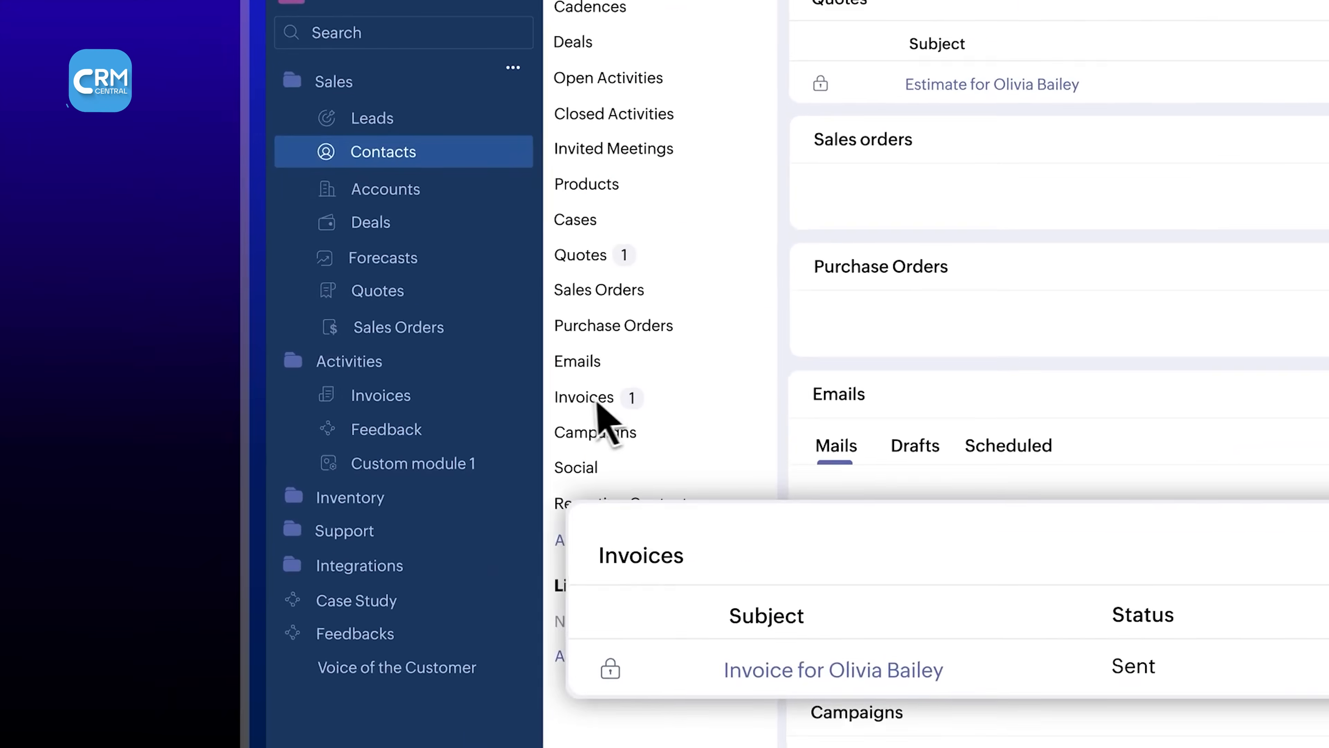
{"action": "left_click", "coordinate": [785, 657]}
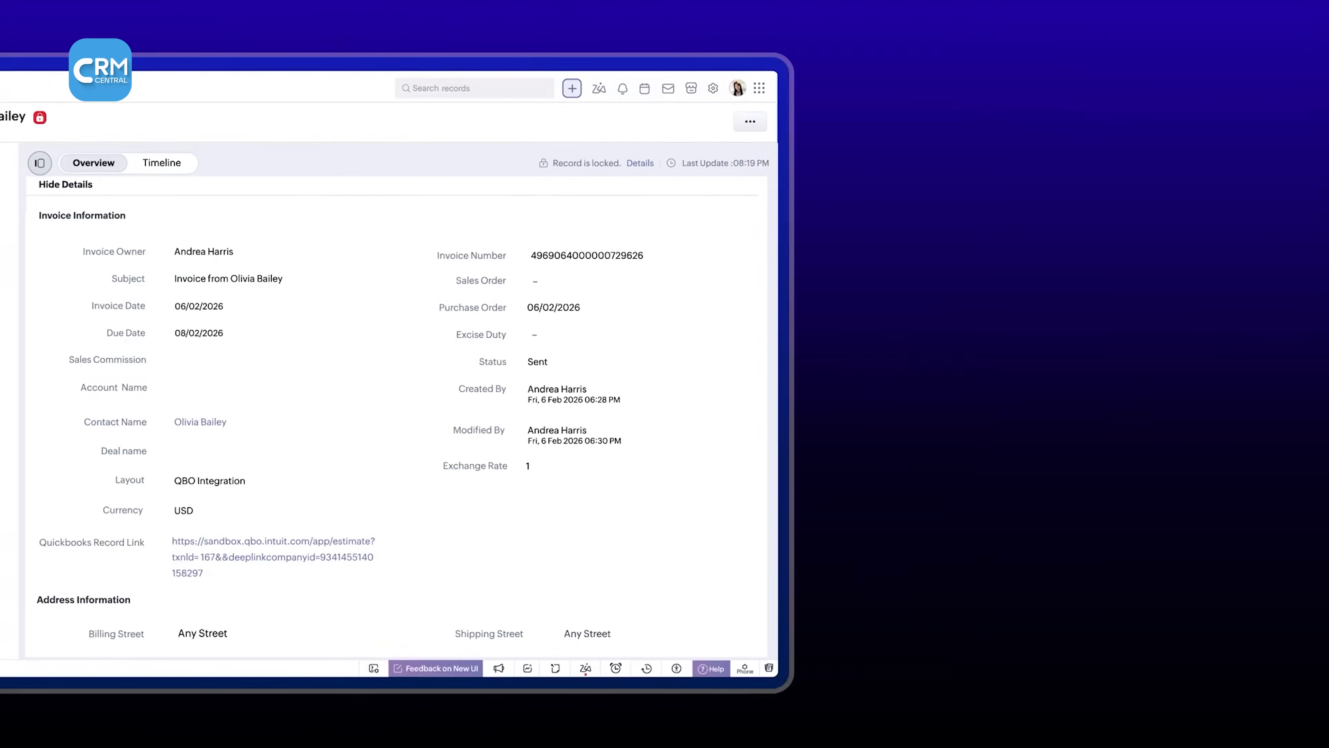